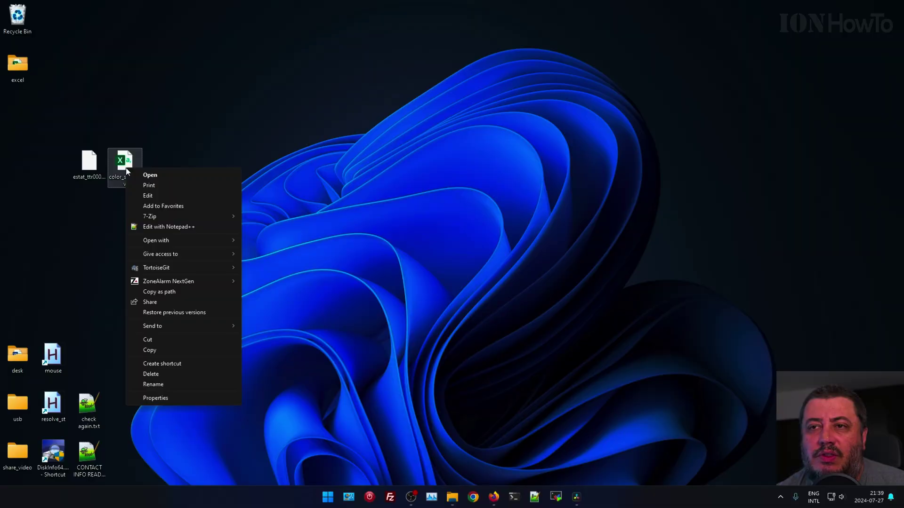
- Open color_srgb.csv in Notepad++ and select its text to inspect the comma separators
left_click(161, 227)
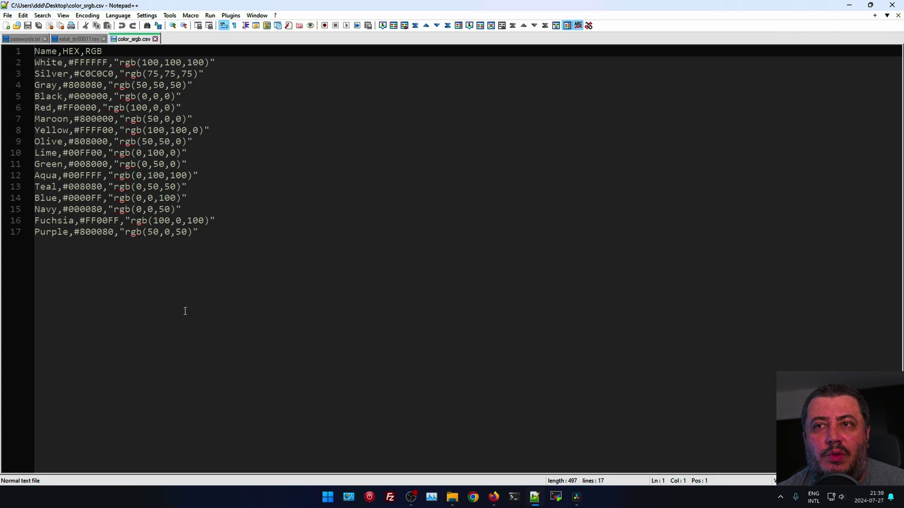
left_click_drag(201, 232, 21, 51)
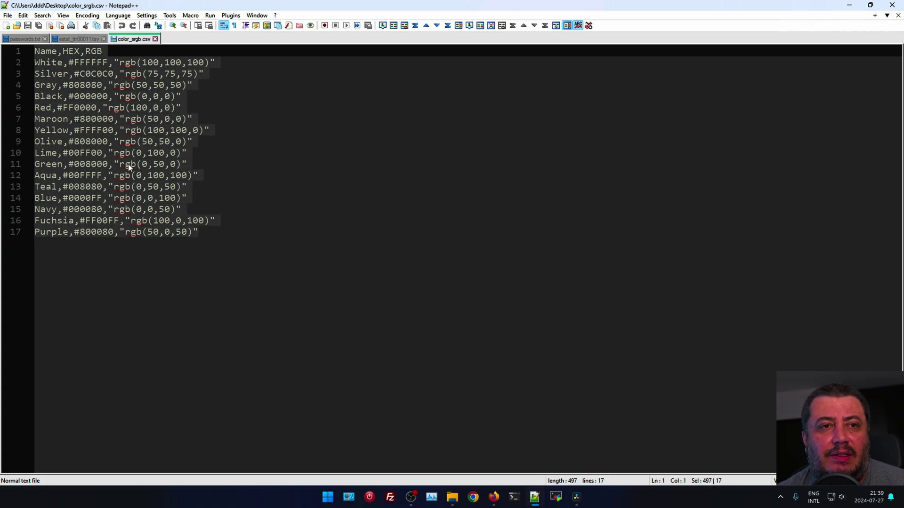
left_click_drag(112, 51, 84, 51)
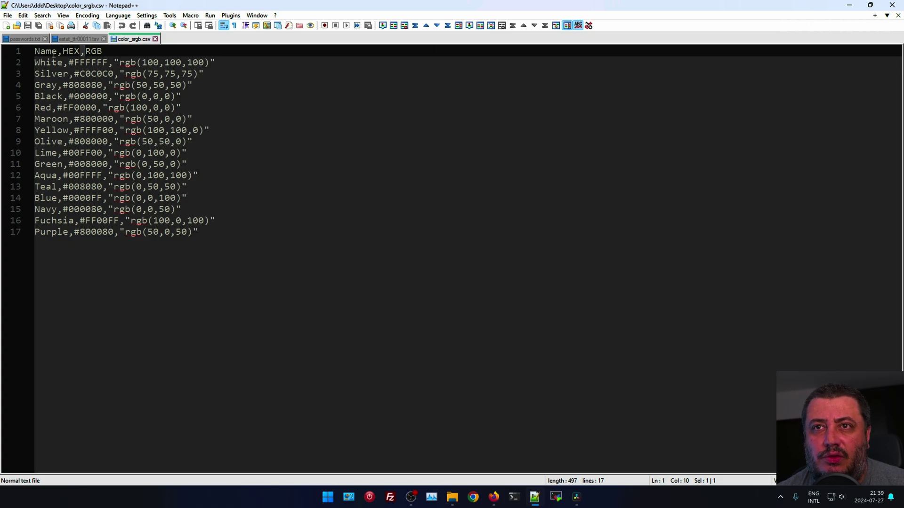
left_click_drag(65, 53, 60, 53)
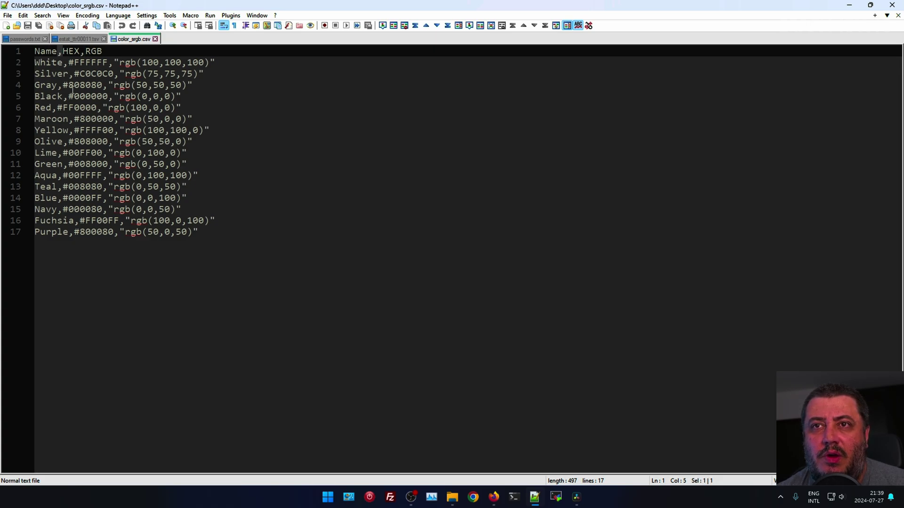
- Insert a comma into 'Name', undo it, check lines 2 and 17, then close color_srgb.csv
left_click(47, 51)
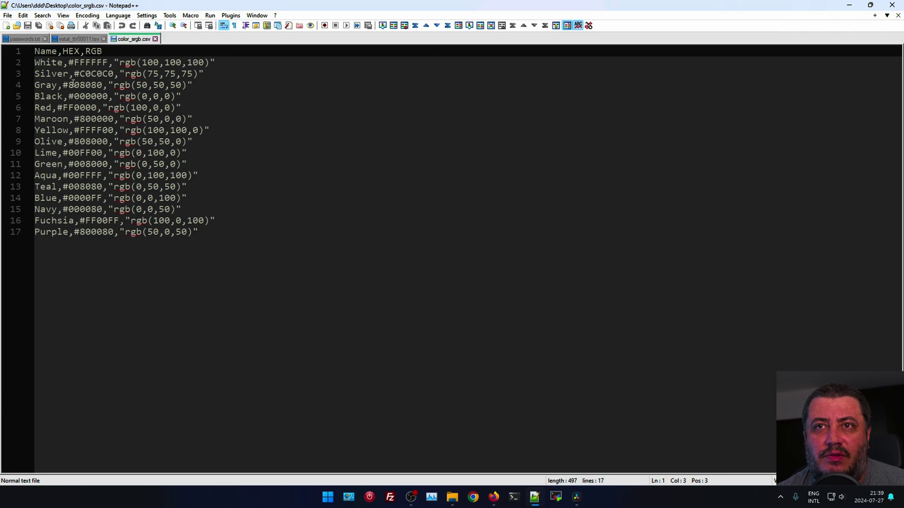
type(",")
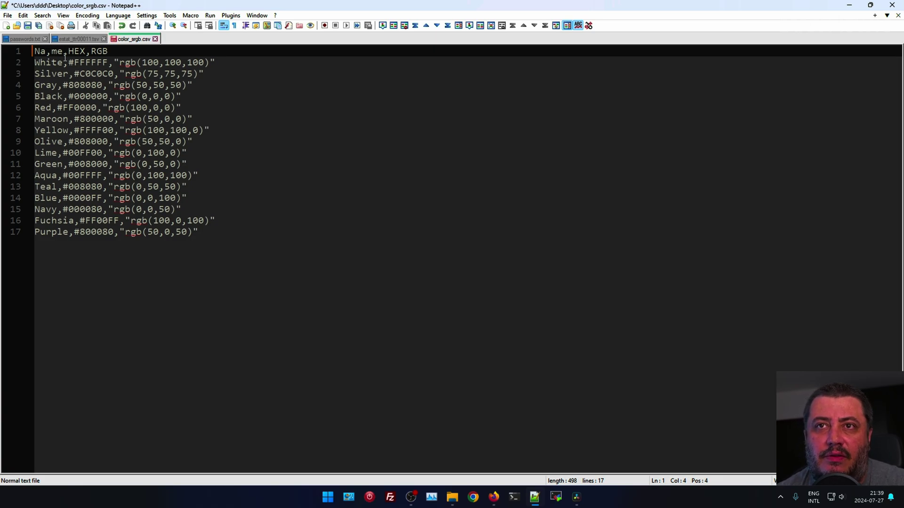
key("ctrl+z")
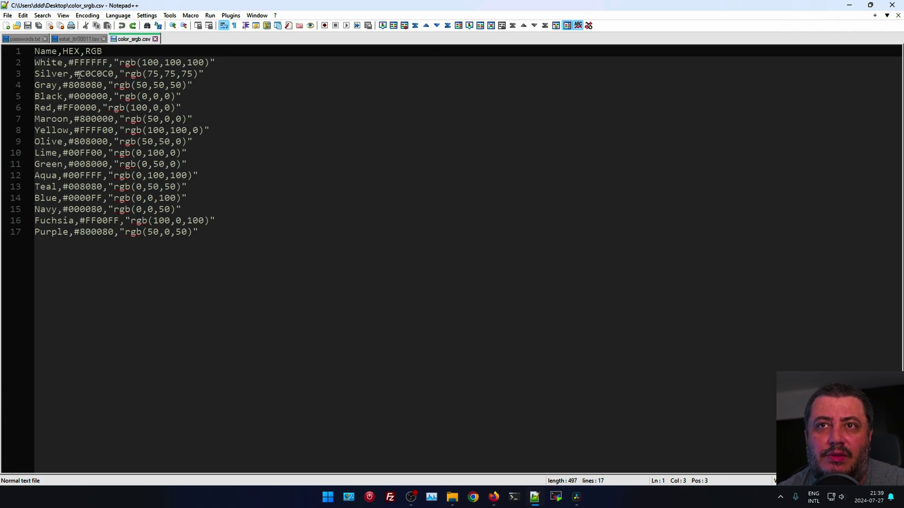
left_click(222, 57)
left_click(217, 241)
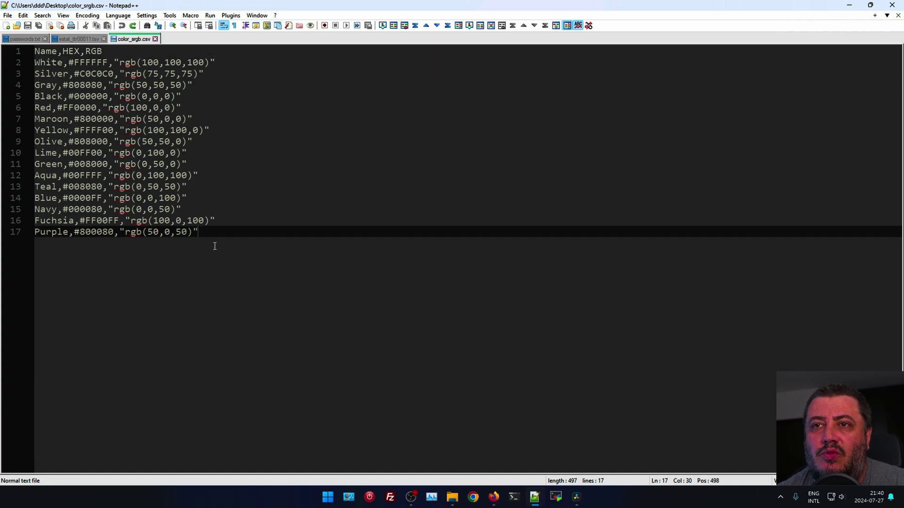
left_click(898, 15)
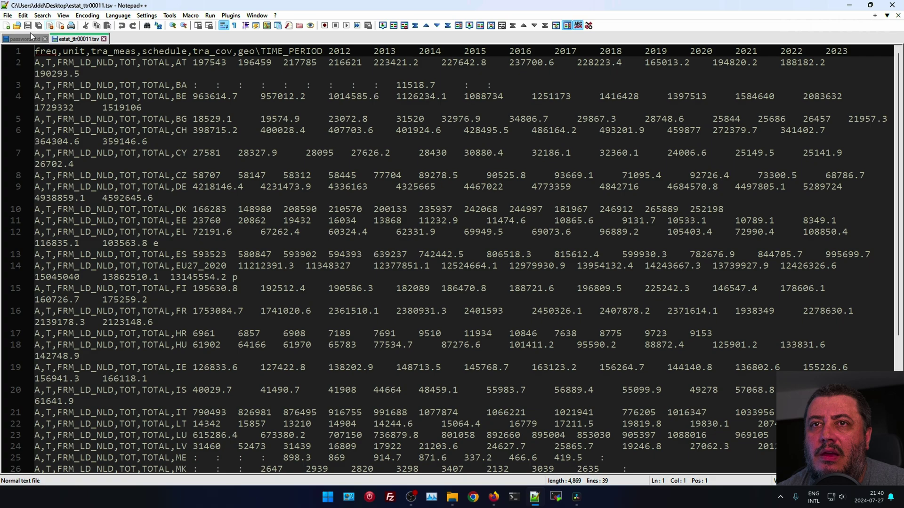
- Close passwords.txt and inspect the estat_ttr00011.tsv header and lines 3–4 values
left_click(45, 39)
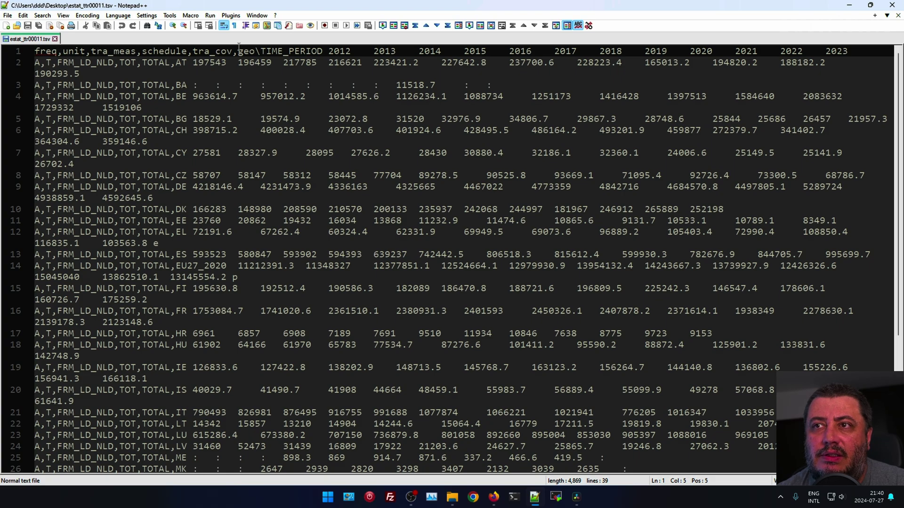
left_click(347, 51)
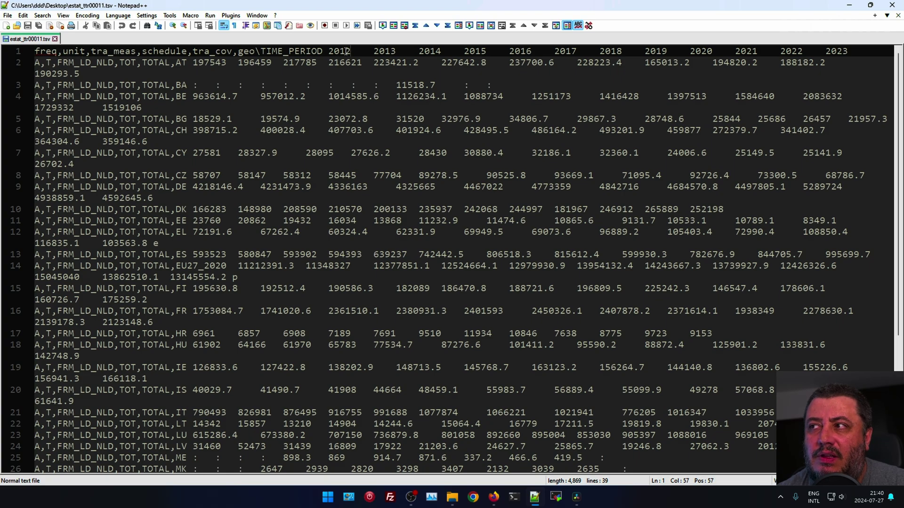
left_click(165, 52)
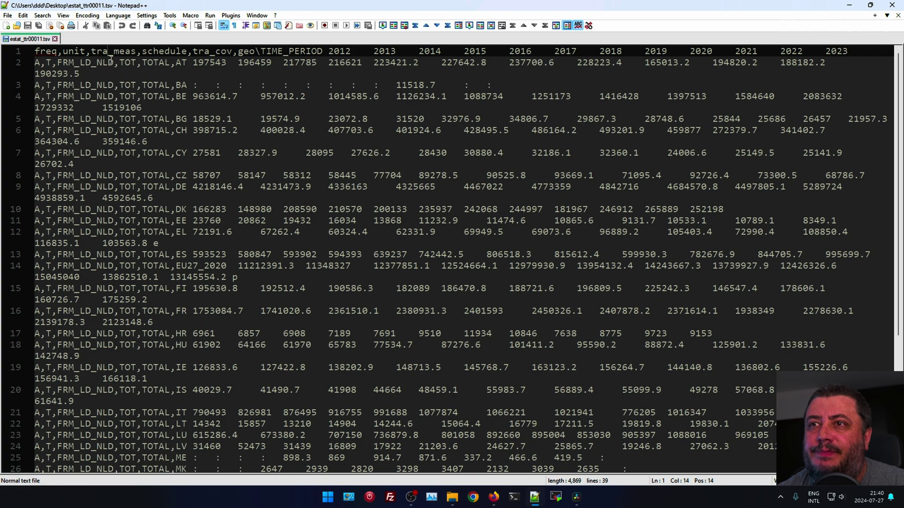
left_click(103, 85)
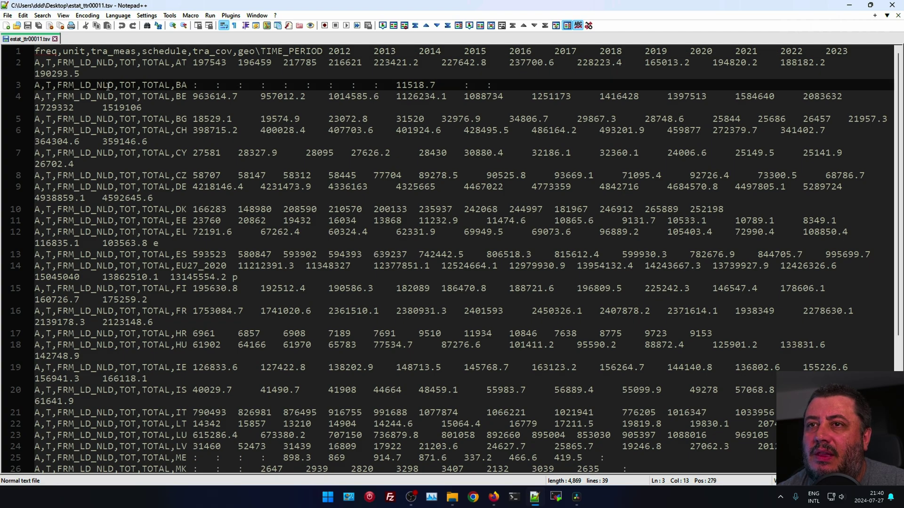
left_click(200, 87)
left_click(55, 86)
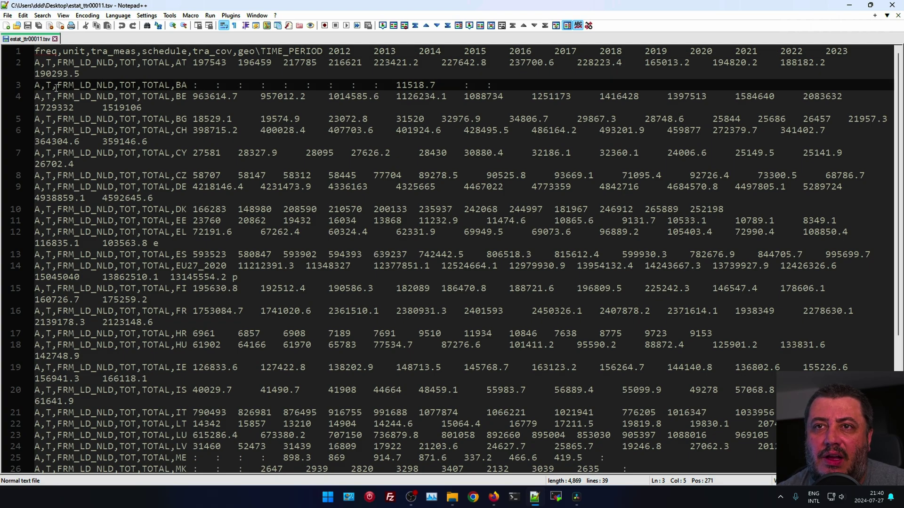
left_click(195, 83)
left_click(193, 97)
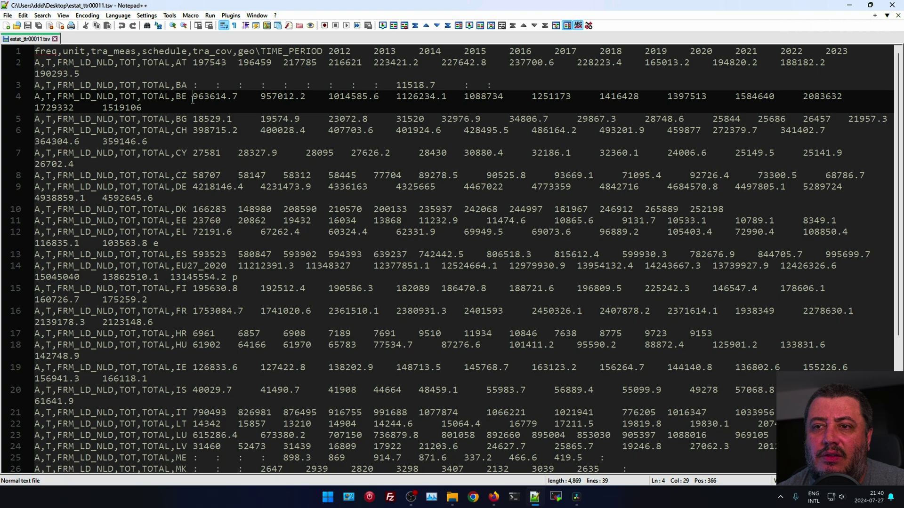
- Select the tab between 963614.7 and 957012.2, then close the TSV and Notepad++
double_click(247, 94)
key("End")
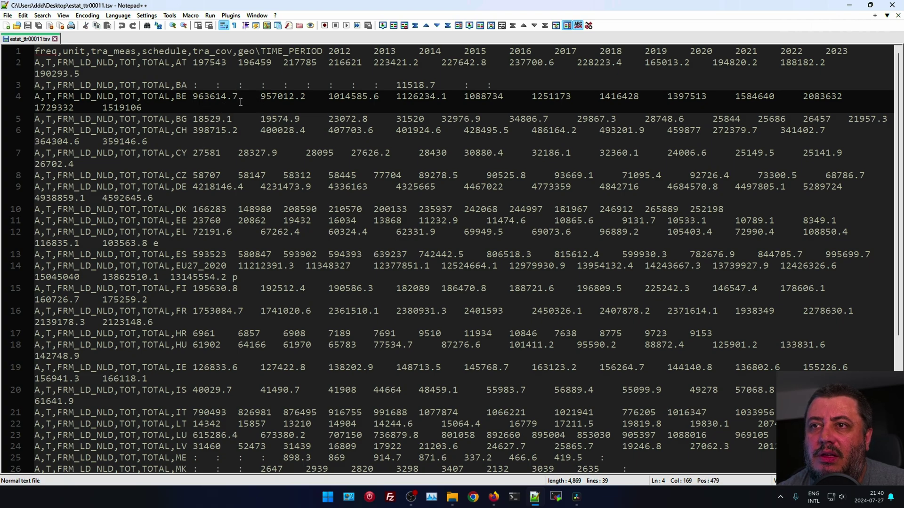
left_click(899, 14)
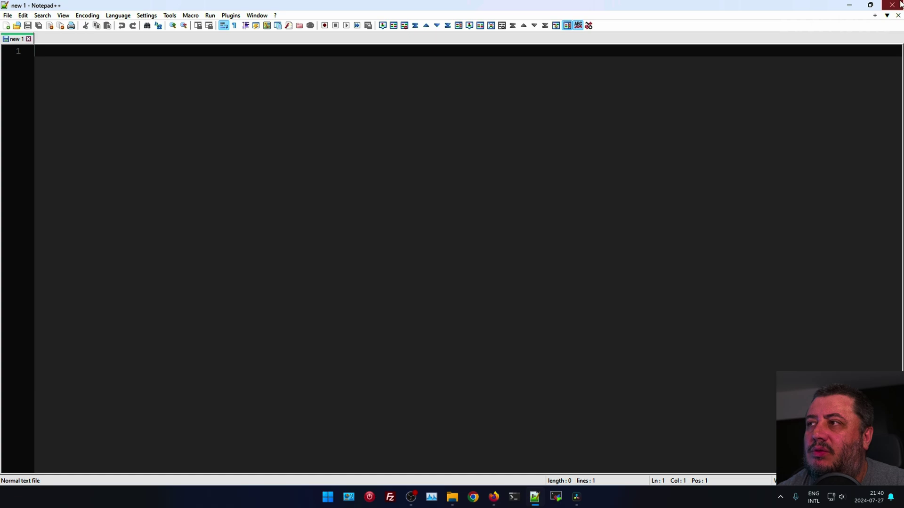
left_click(892, 5)
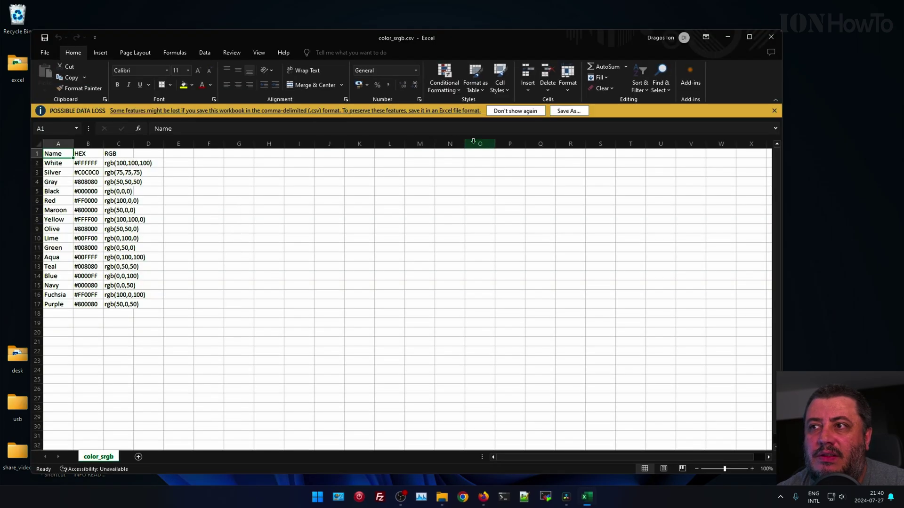
- Autofit all color_srgb columns, widen the RGB column C, and bring up the File page
left_click_drag(515, 41, 558, 40)
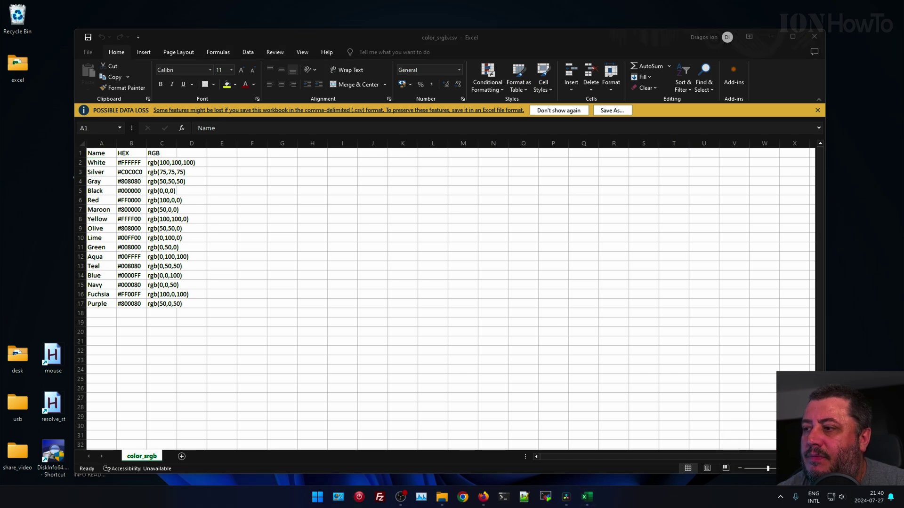
left_click(81, 143)
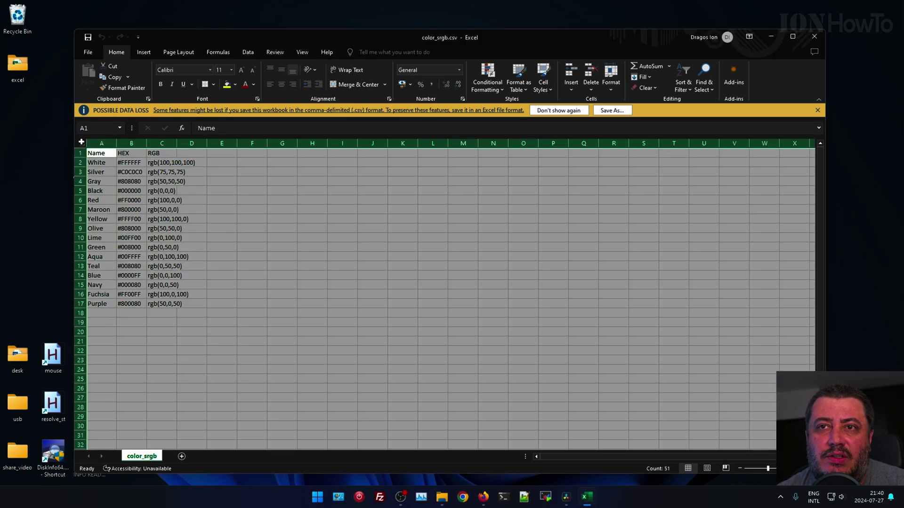
double_click(146, 143)
left_click(164, 201)
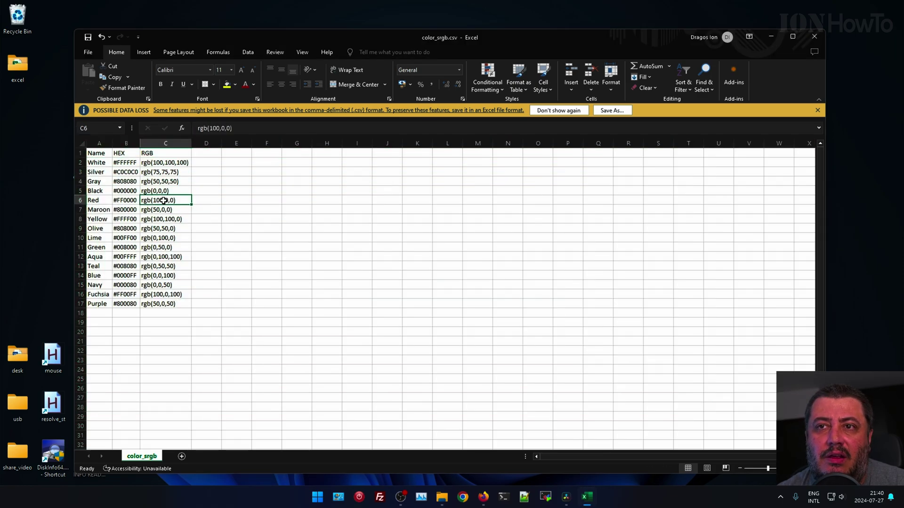
left_click(162, 162)
left_click_drag(191, 143, 212, 144)
left_click(88, 53)
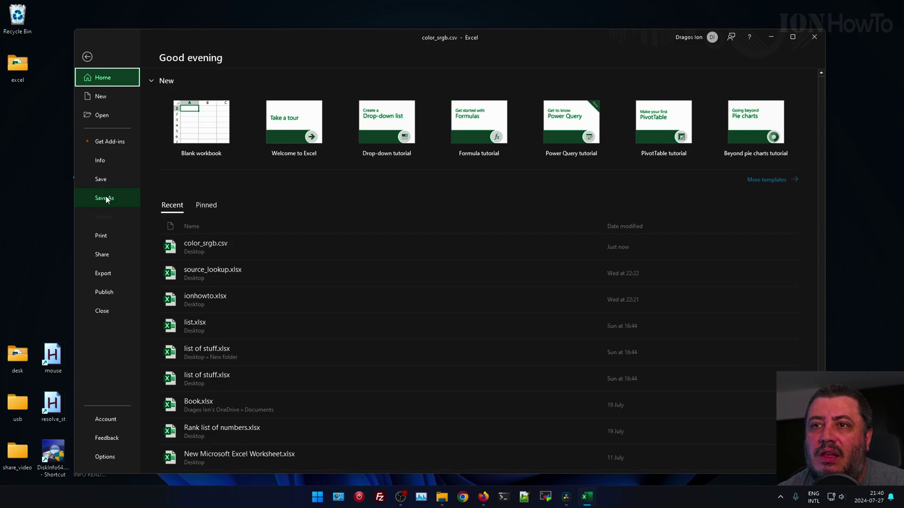
- Start Save As to the Desktop and decline replacing the existing color_srgb.csv
left_click(104, 198)
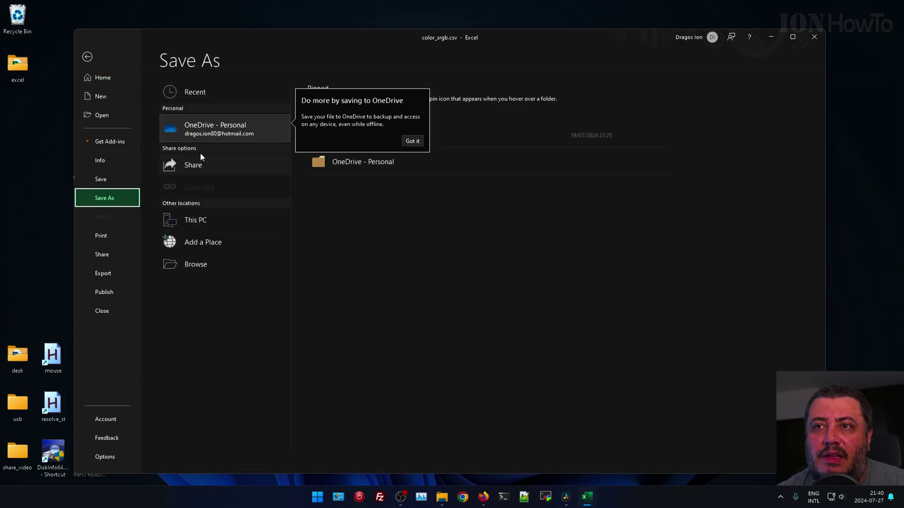
left_click(366, 233)
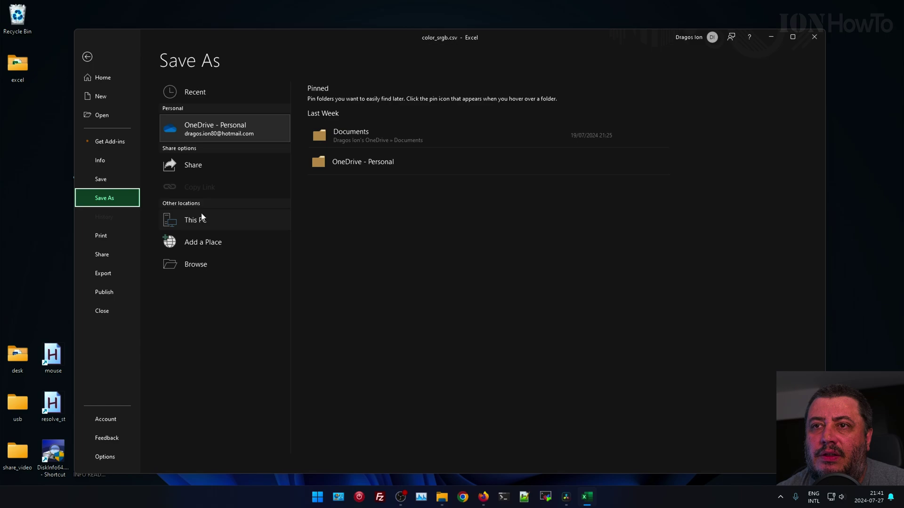
left_click(202, 264)
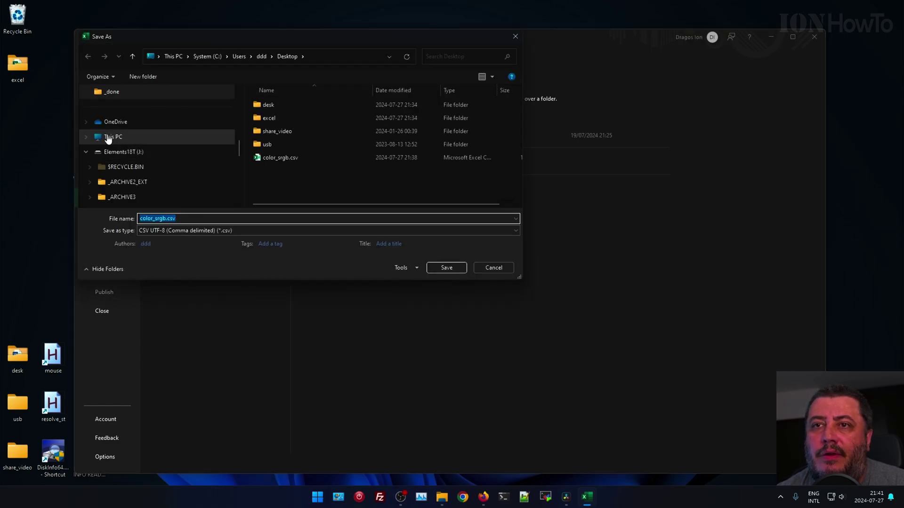
scroll(123, 141, "up", 3)
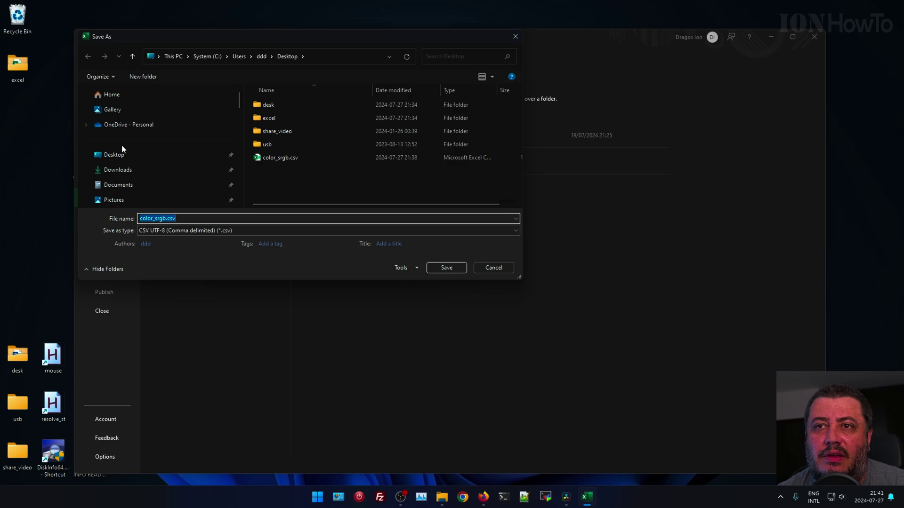
left_click(119, 155)
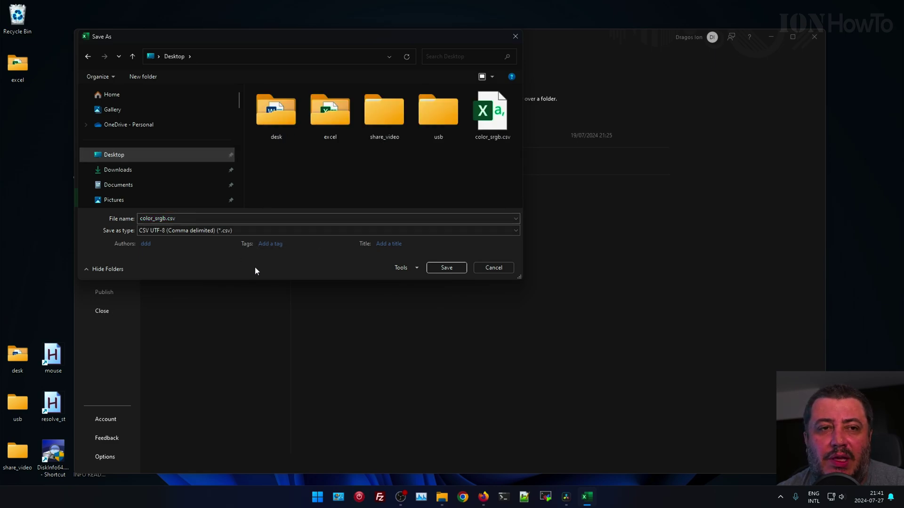
left_click(441, 267)
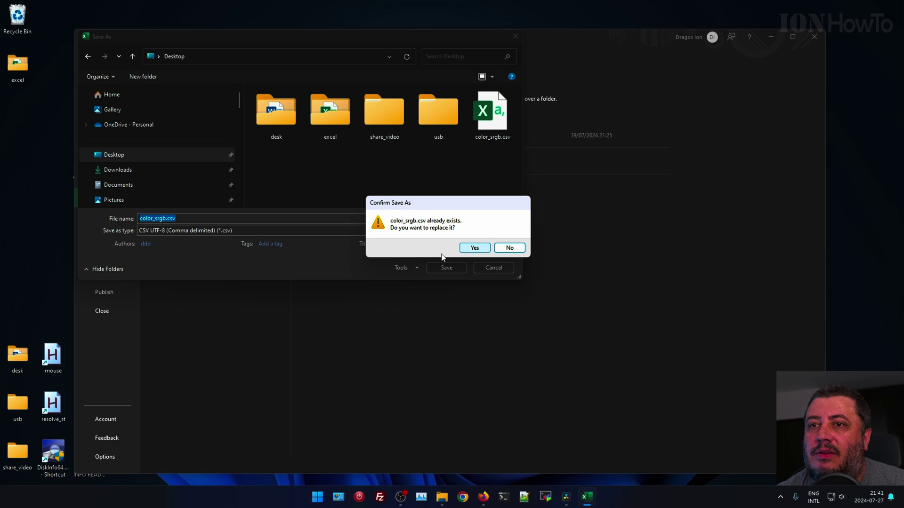
left_click(509, 248)
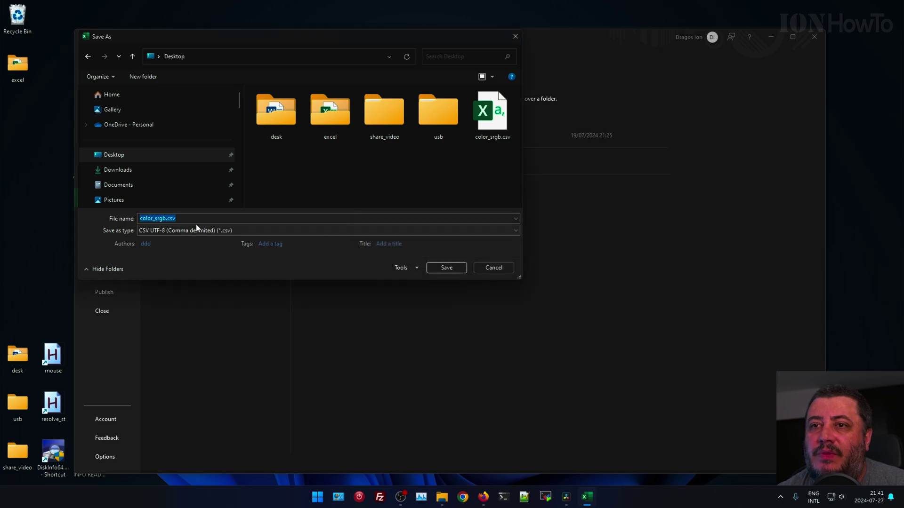
- Choose Excel Workbook (*.xlsx) as the type and save as color_srgb.xlsx
left_click(173, 233)
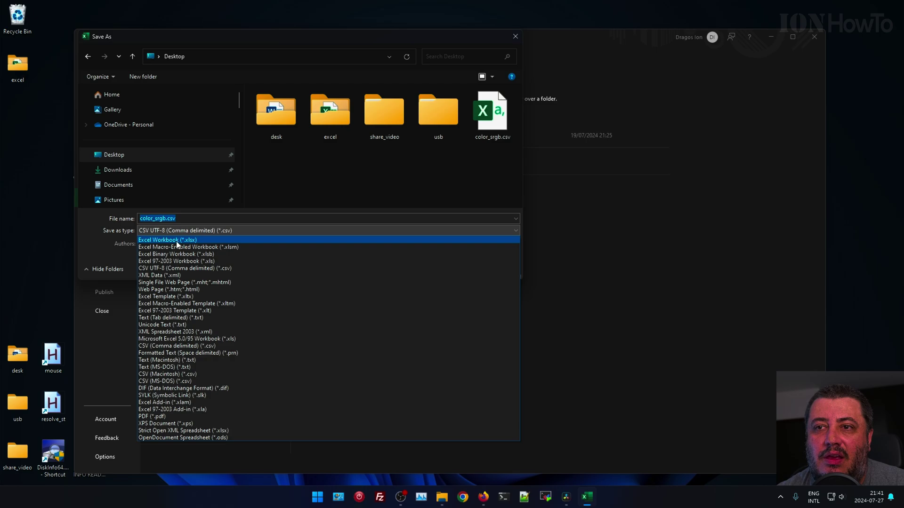
left_click(177, 240)
left_click(185, 220)
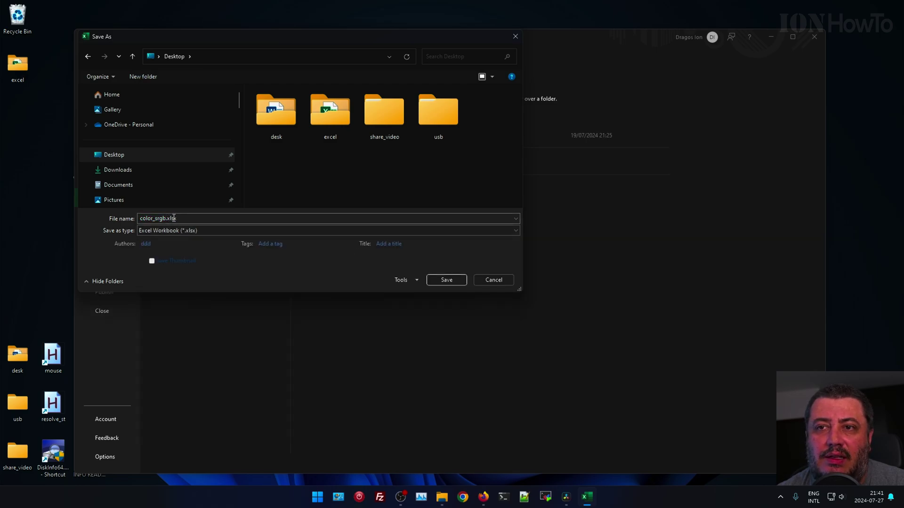
left_click(193, 233)
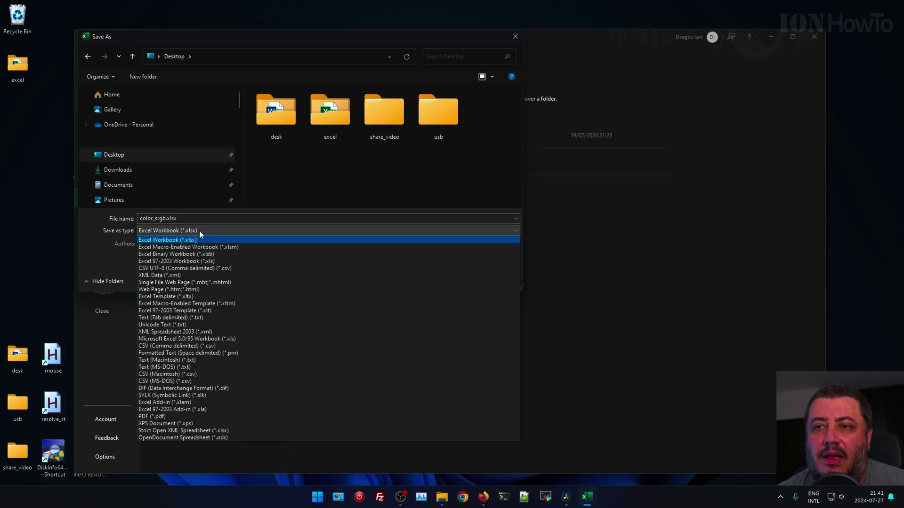
left_click(207, 240)
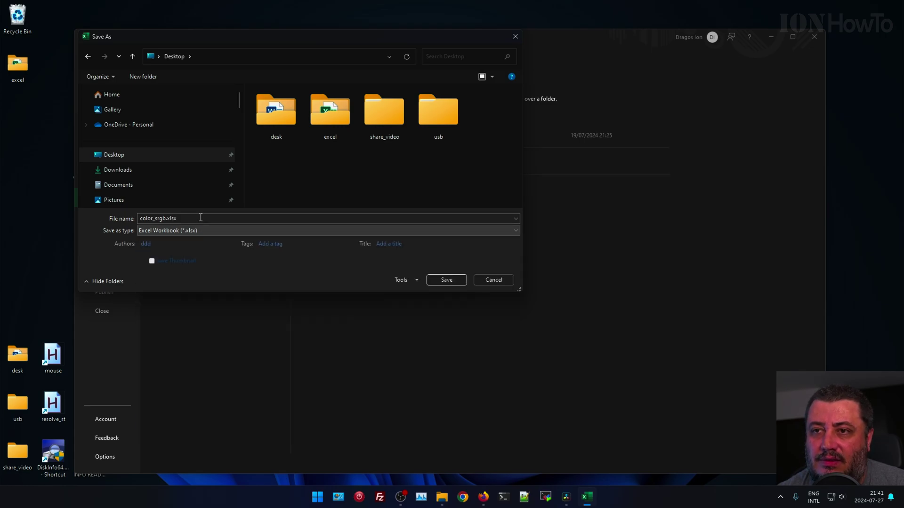
left_click(457, 280)
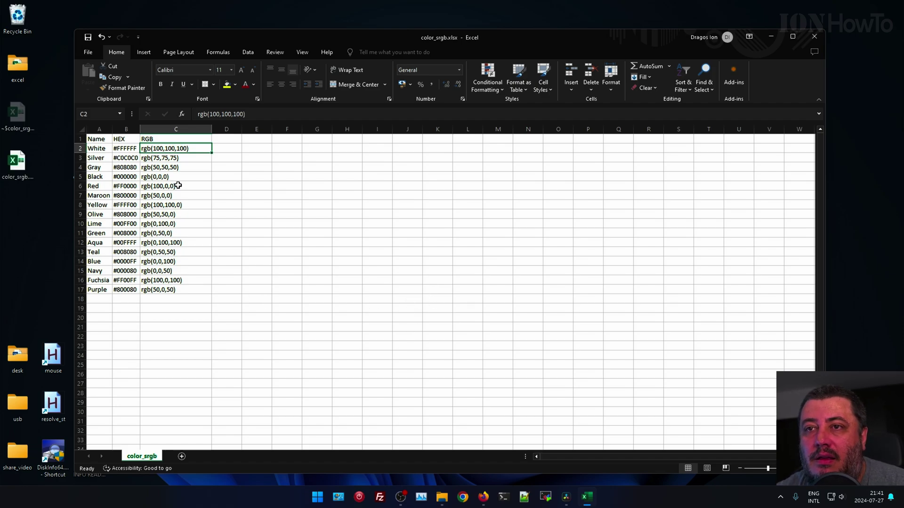
- Close Excel and reopen color_srgb.xlsx from the desktop
left_click(86, 131)
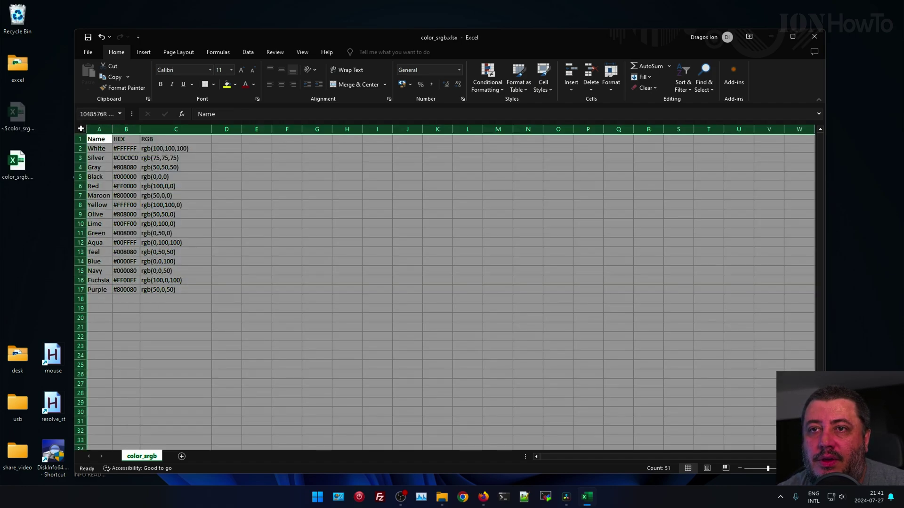
left_click(814, 36)
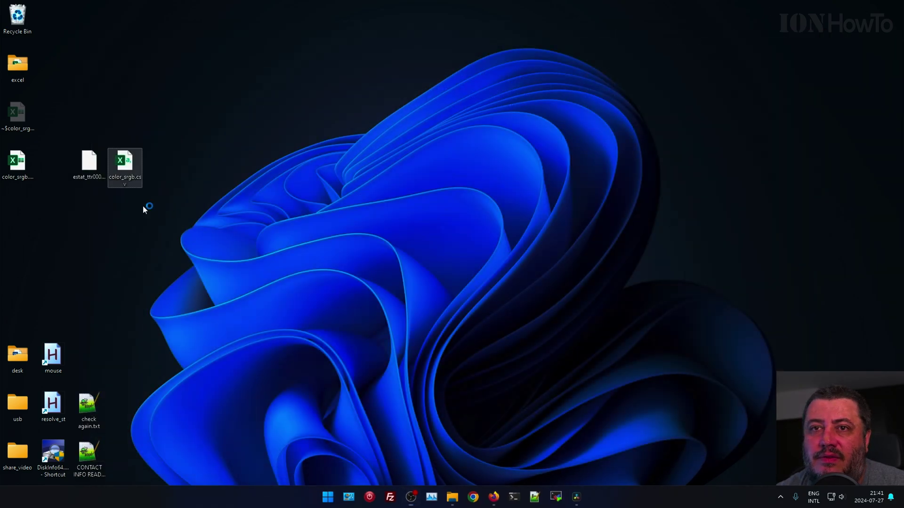
double_click(17, 162)
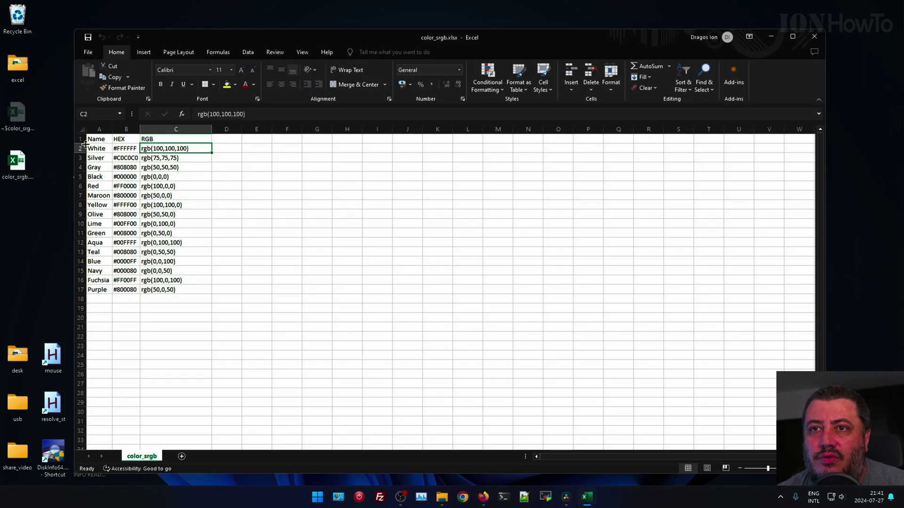
- Fill header row 1 yellow, close Excel, and reopen color_srgb.xlsx to confirm the fill
left_click(87, 138)
left_click(227, 85)
left_click(210, 167)
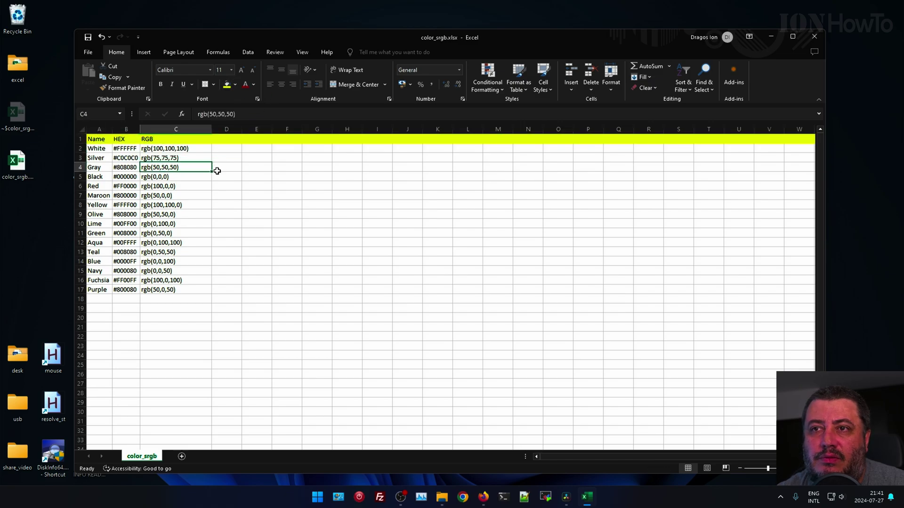
left_click(815, 36)
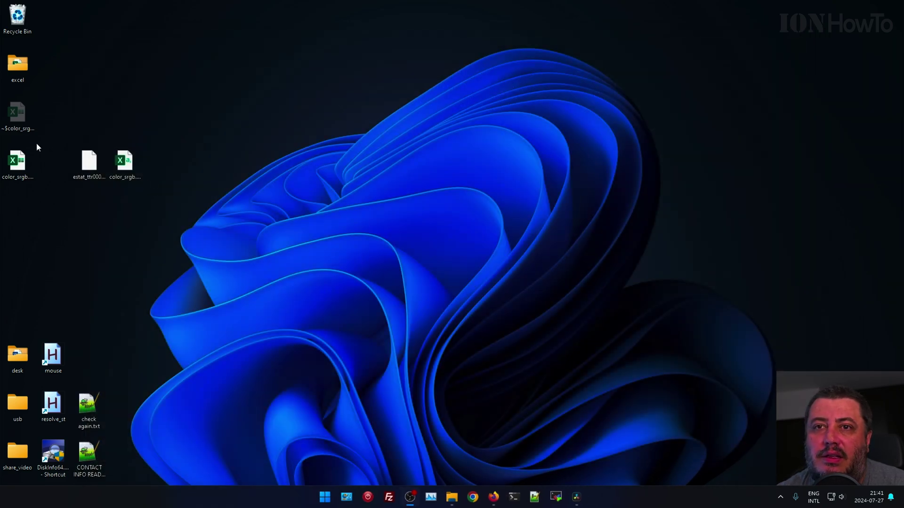
double_click(15, 163)
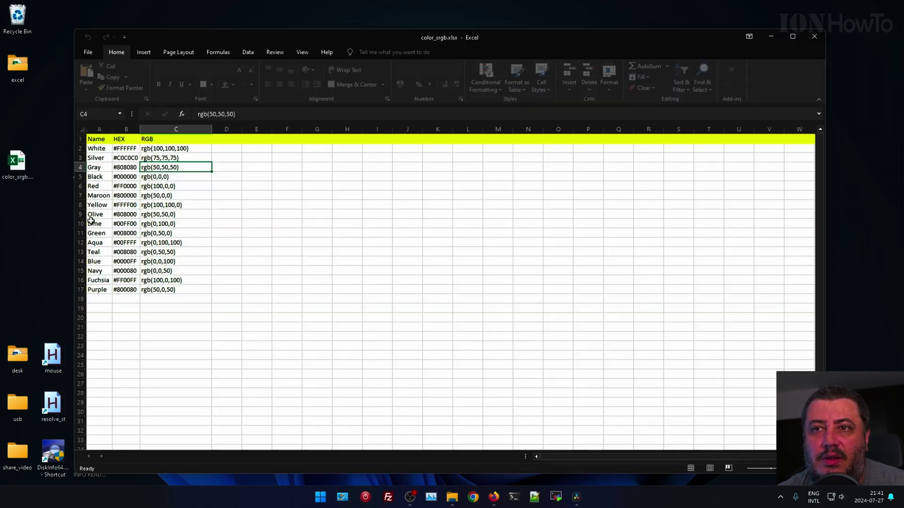
- Open color_srgb.csv, dismiss the data-loss warning, and fill header row 1 yellow
left_click(815, 36)
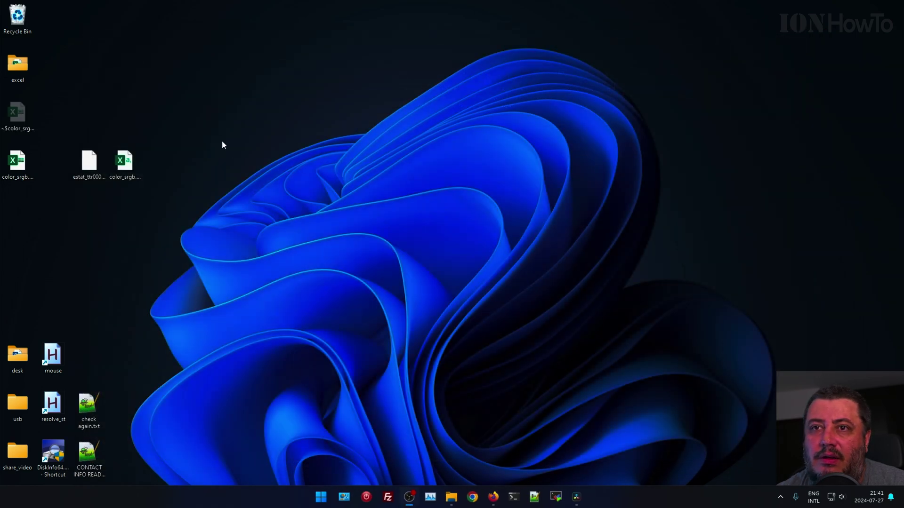
left_click(138, 158)
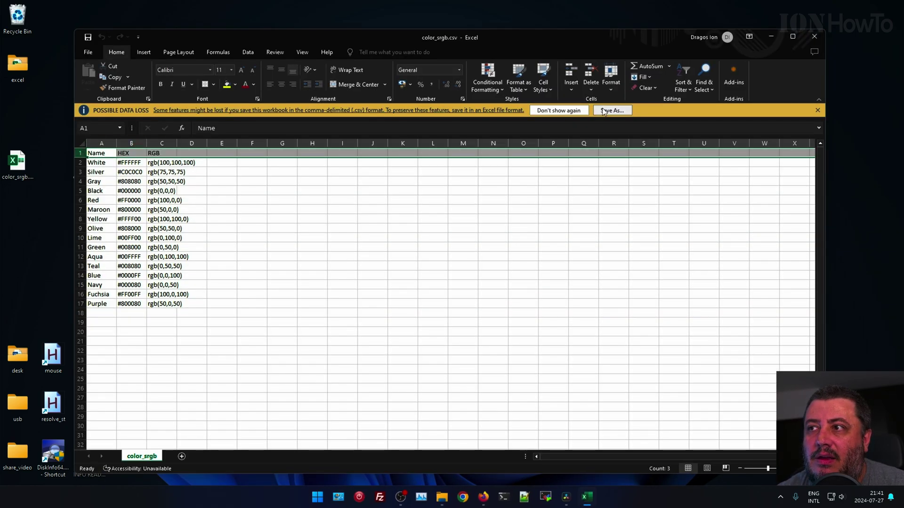
left_click(818, 110)
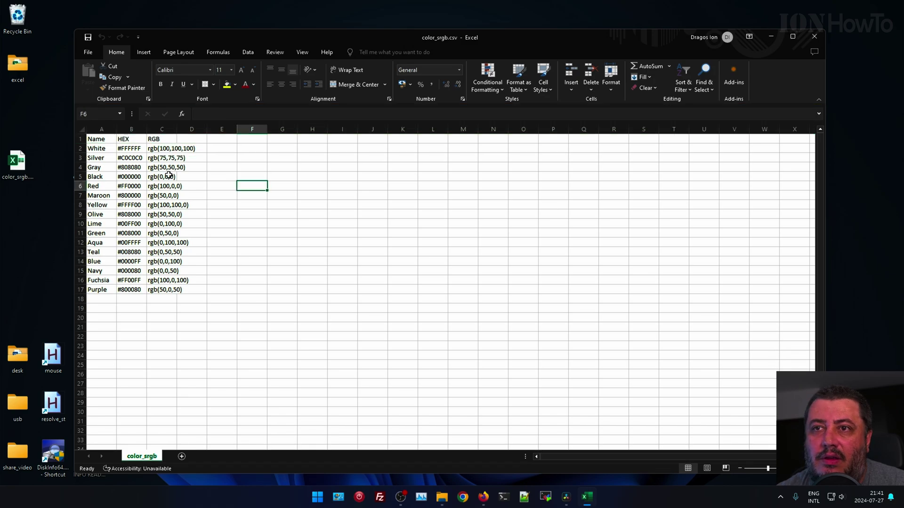
left_click(78, 139)
left_click(228, 88)
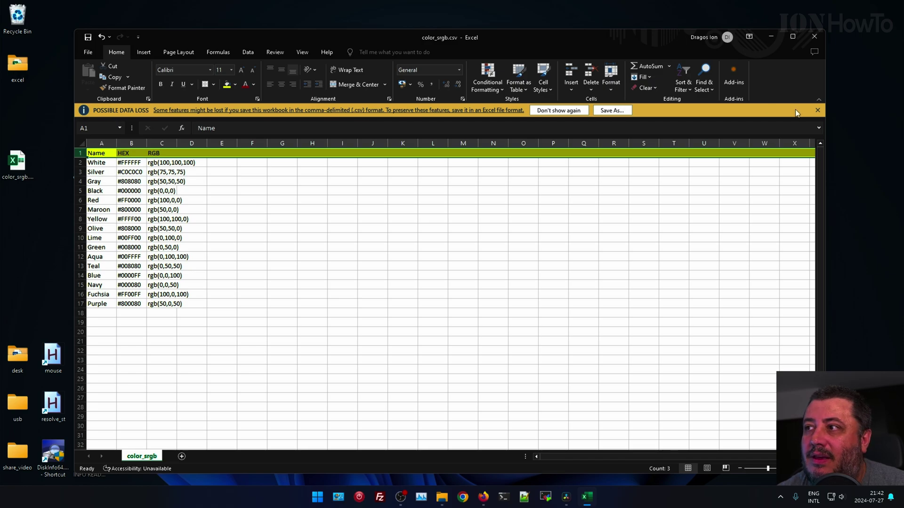
left_click(818, 111)
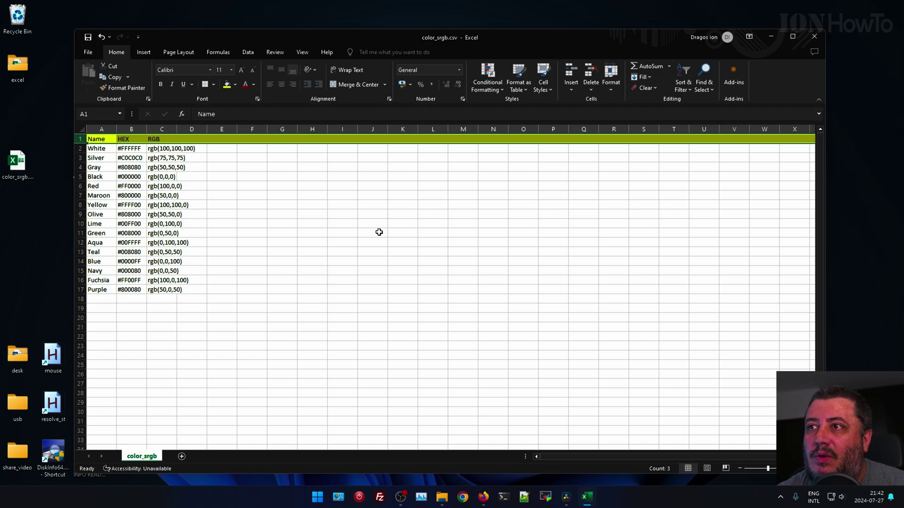
- Close and reopen the CSV to show the yellow fill is lost, then close Excel
left_click(814, 36)
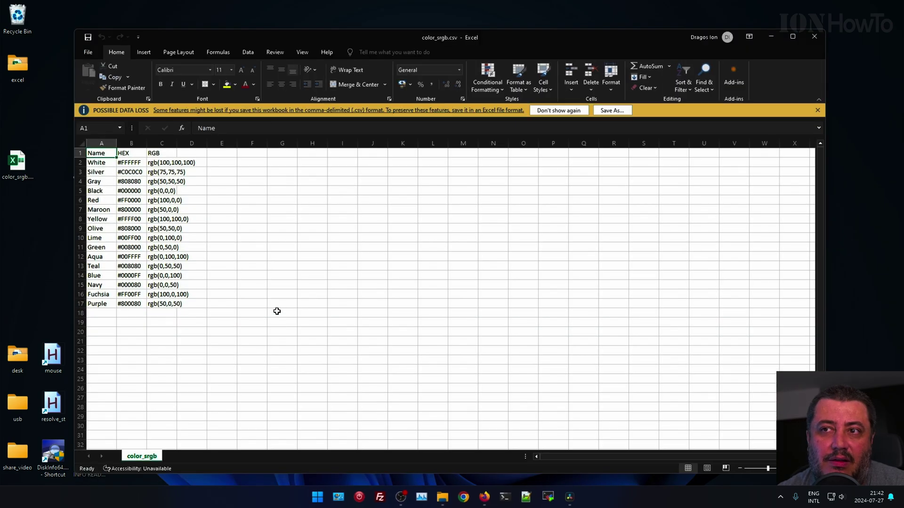
left_click(80, 153)
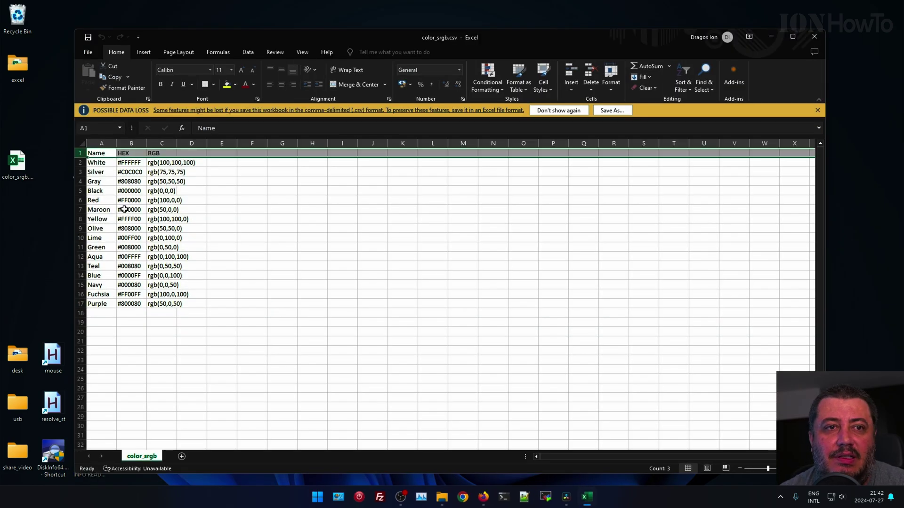
left_click(816, 37)
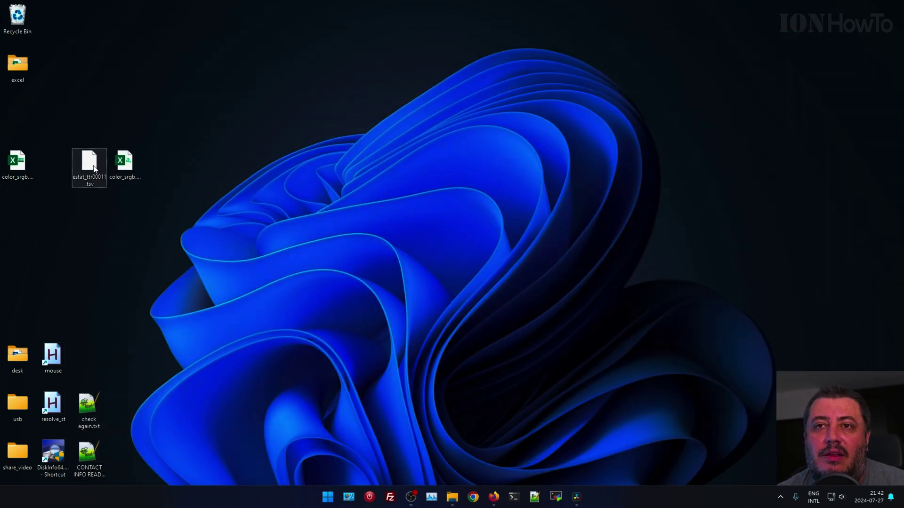
- Open color_srgb.csv, then browse to the Desktop from File > Open
double_click(124, 162)
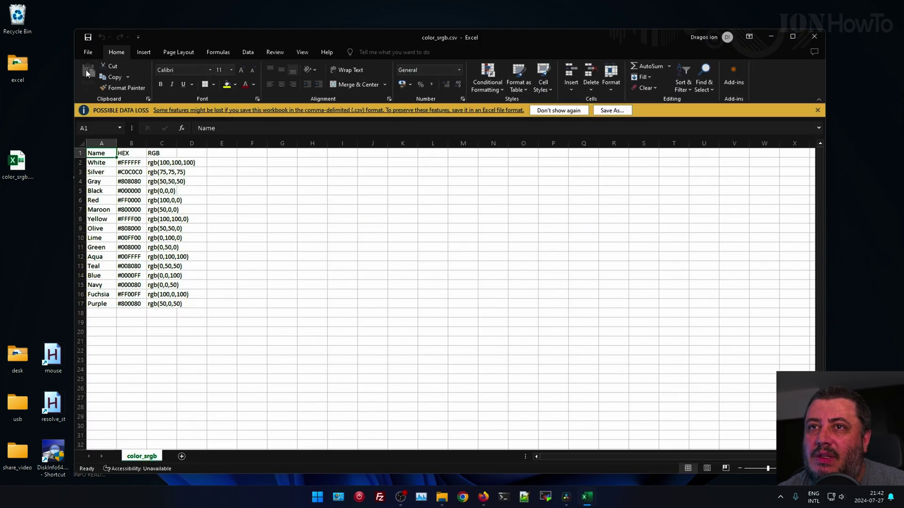
left_click(84, 53)
left_click(96, 114)
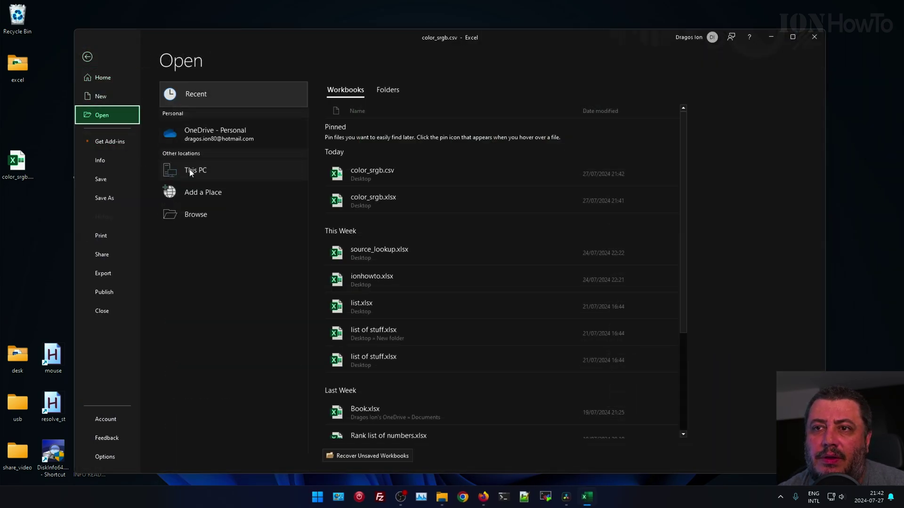
left_click(196, 214)
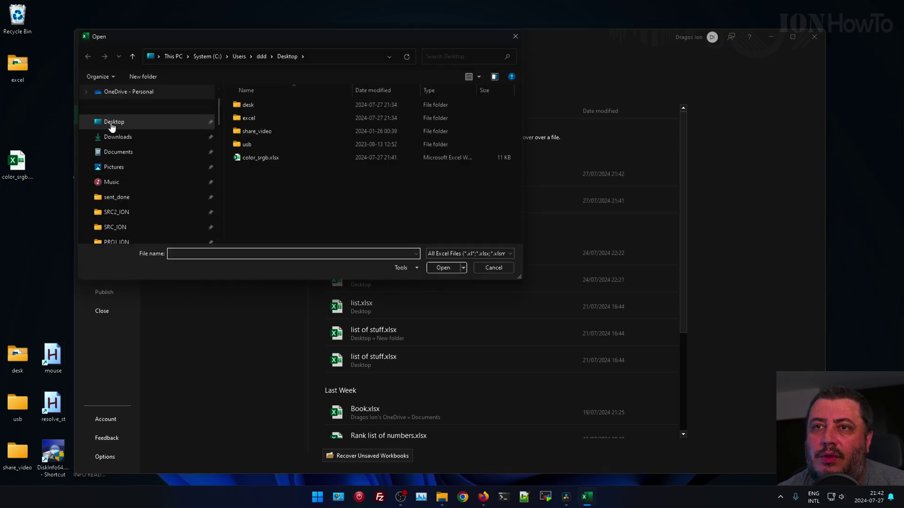
left_click(112, 122)
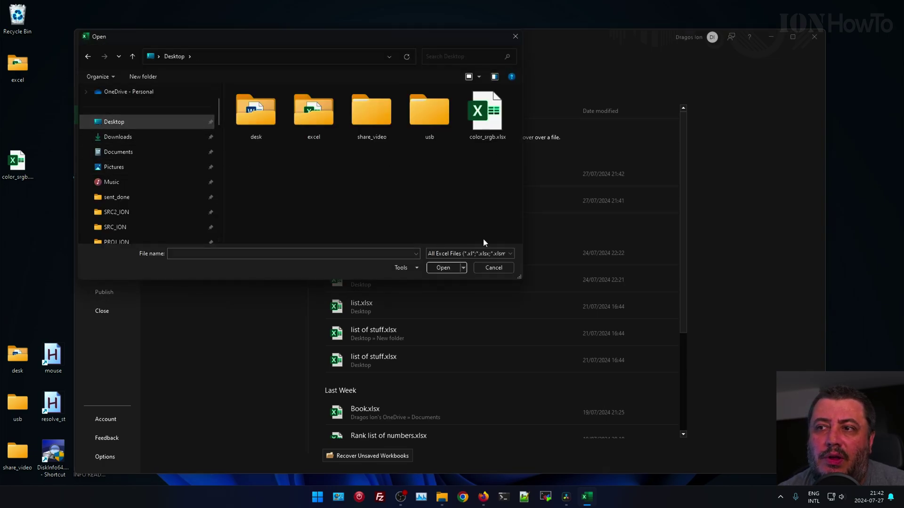
- Show All Files (*.*) and open estat_ttr00011.tsv
left_click_drag(527, 277, 706, 324)
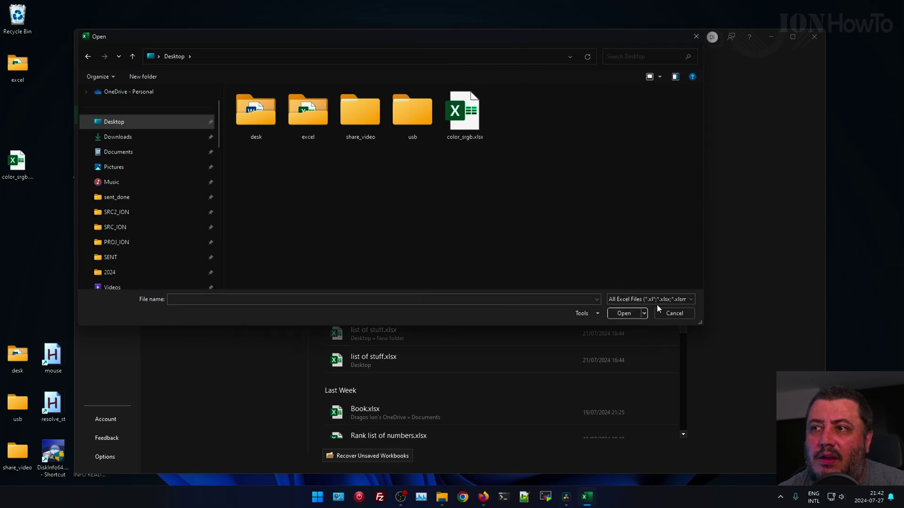
left_click(643, 300)
left_click(641, 307)
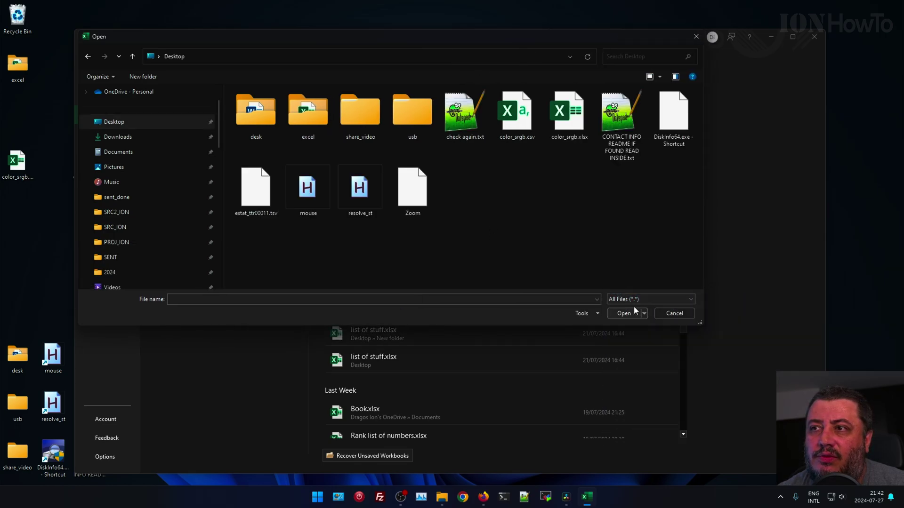
left_click(250, 203)
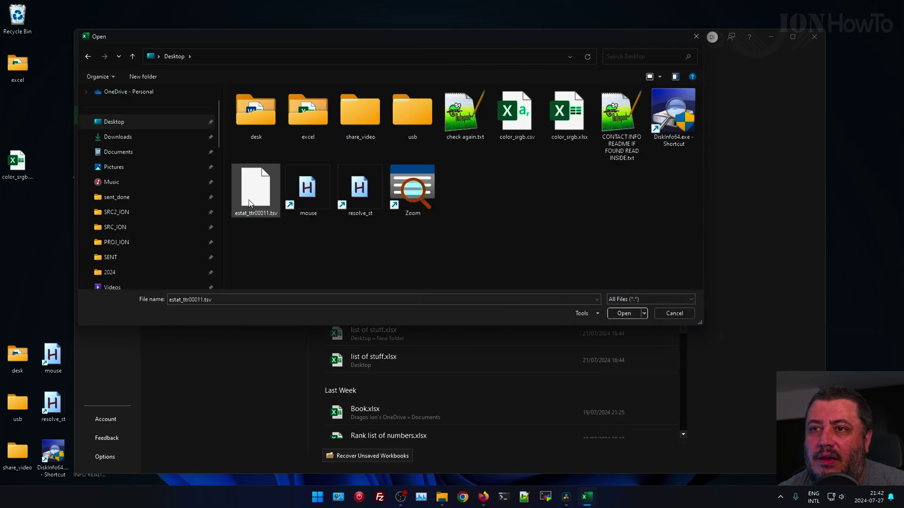
left_click(624, 313)
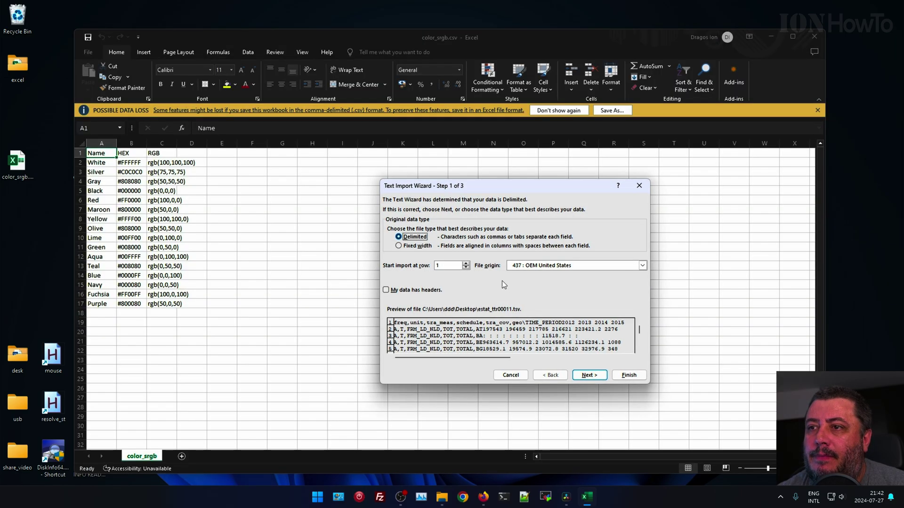
- Tick 'My data has headers' in Step 1 of the Text Import Wizard and continue
left_click_drag(425, 189, 257, 176)
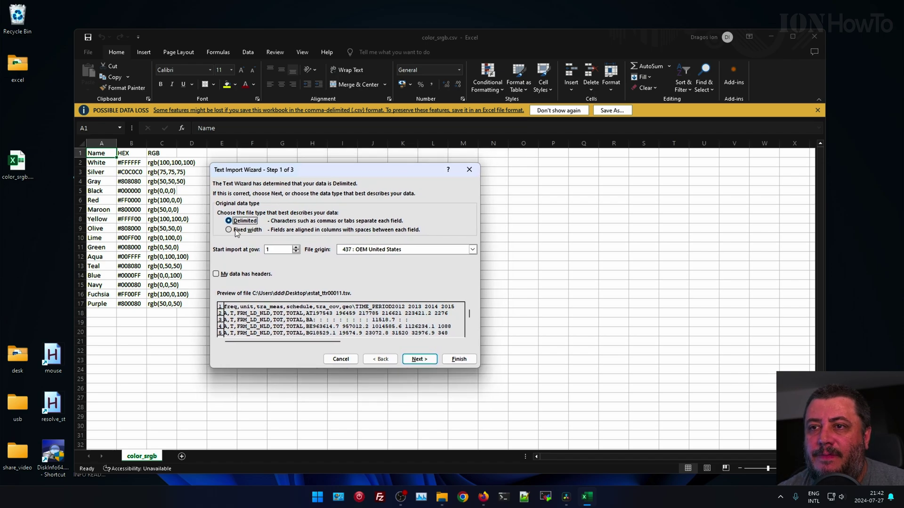
left_click(258, 274)
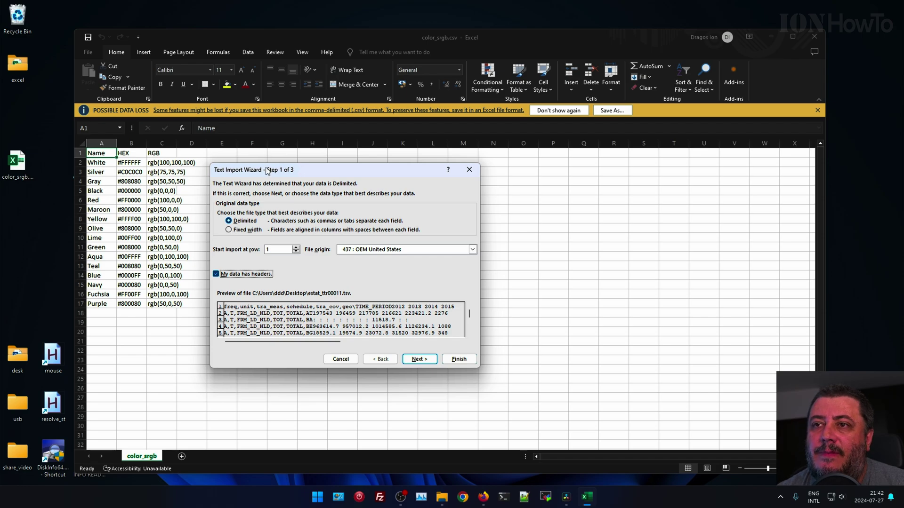
left_click_drag(267, 170, 245, 156)
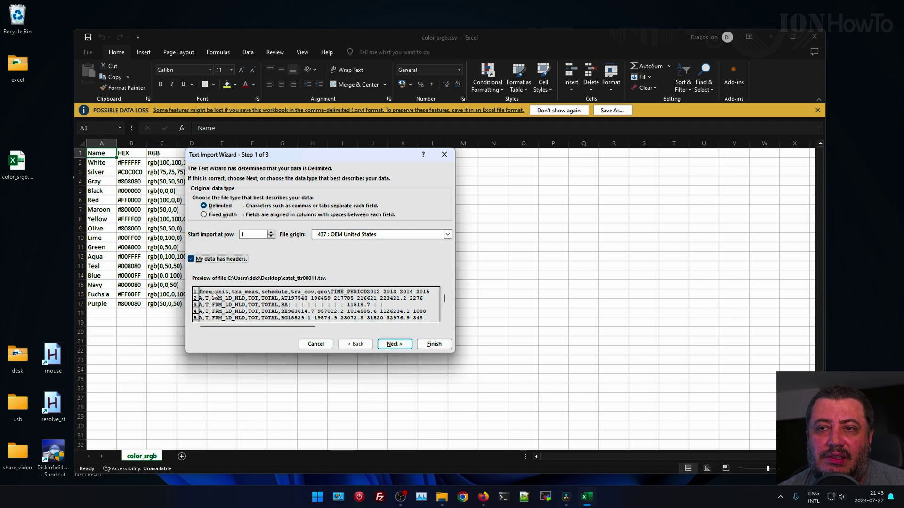
left_click(393, 345)
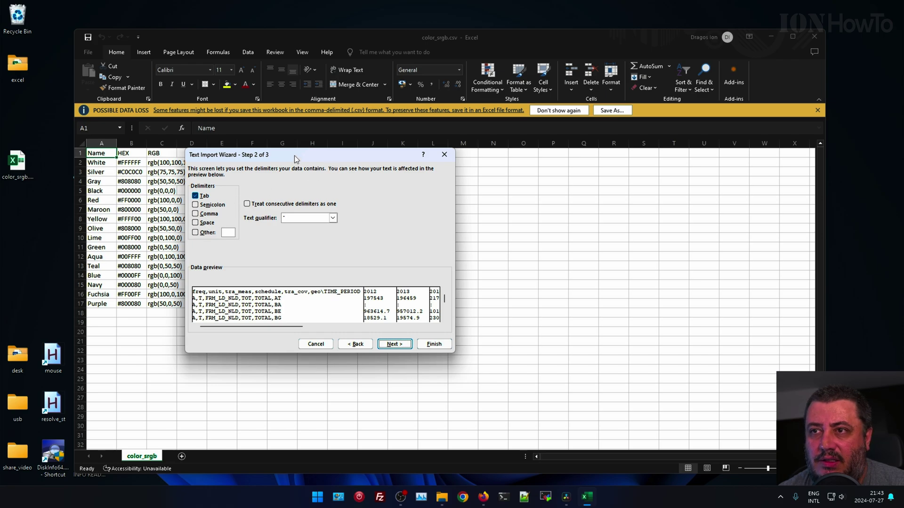
- Scroll through the Tab-delimited data preview in Step 2 of the wizard
mouse_move(294, 156)
left_mouse_down()
mouse_move(307, 160)
mouse_move(290, 160)
left_mouse_up()
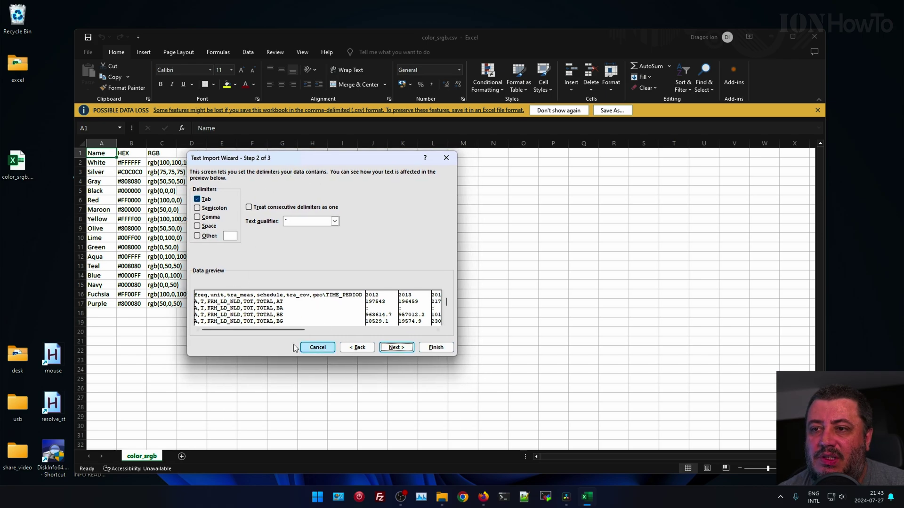
left_click_drag(287, 331, 312, 330)
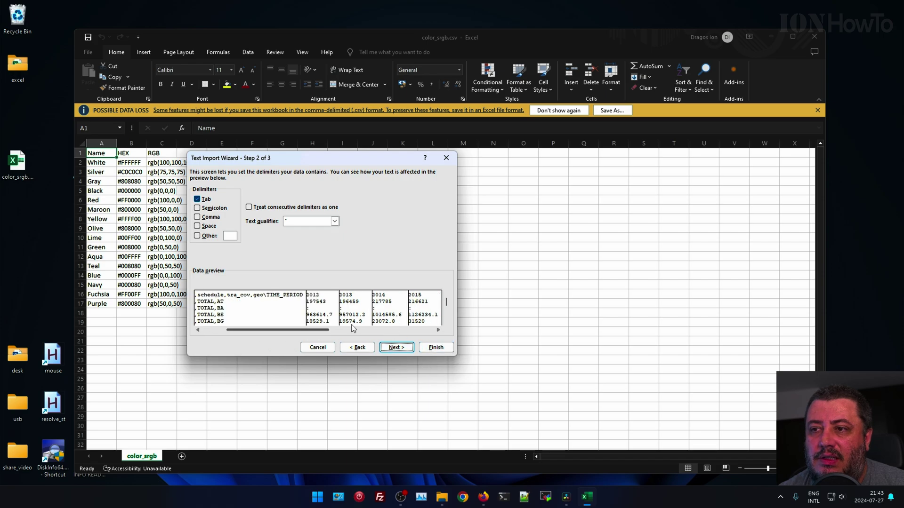
left_click(438, 330)
left_click(438, 330)
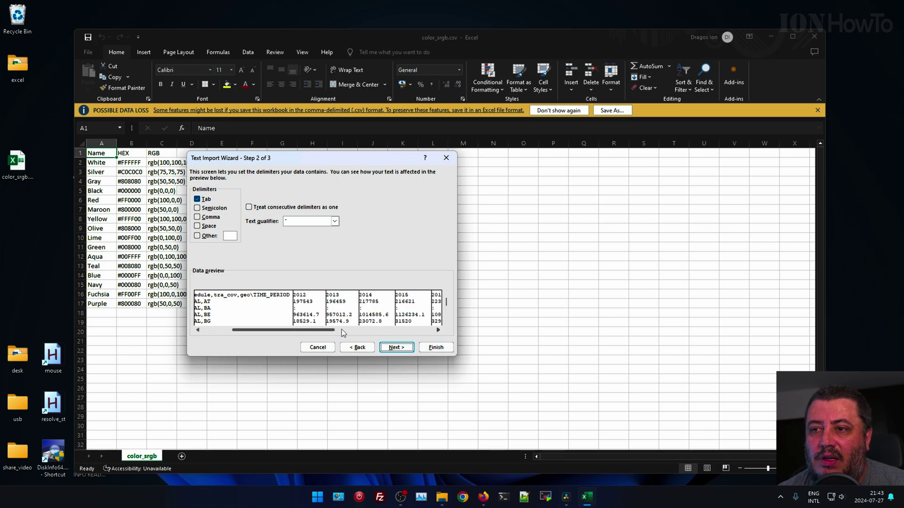
left_click_drag(356, 330, 427, 330)
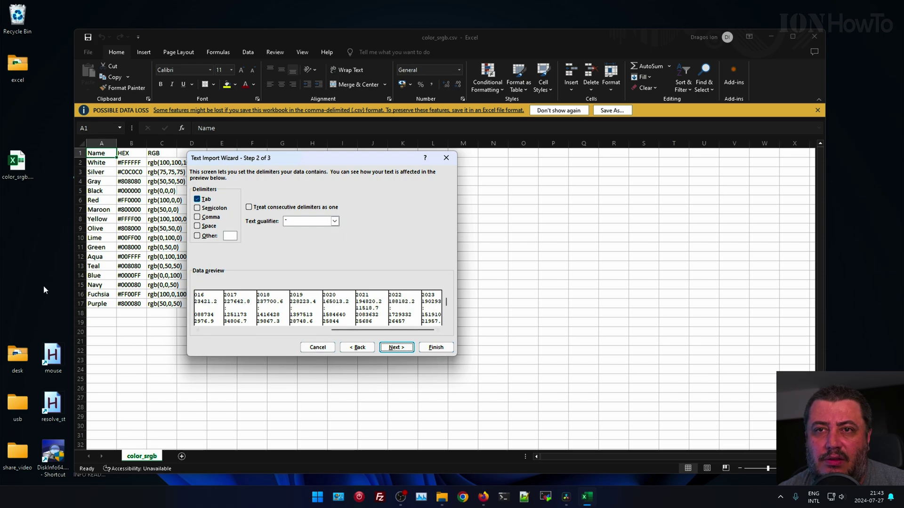
- Launch the desktop mouse-highlight script with AutoHotkey 1.1.37.01
double_click(53, 356)
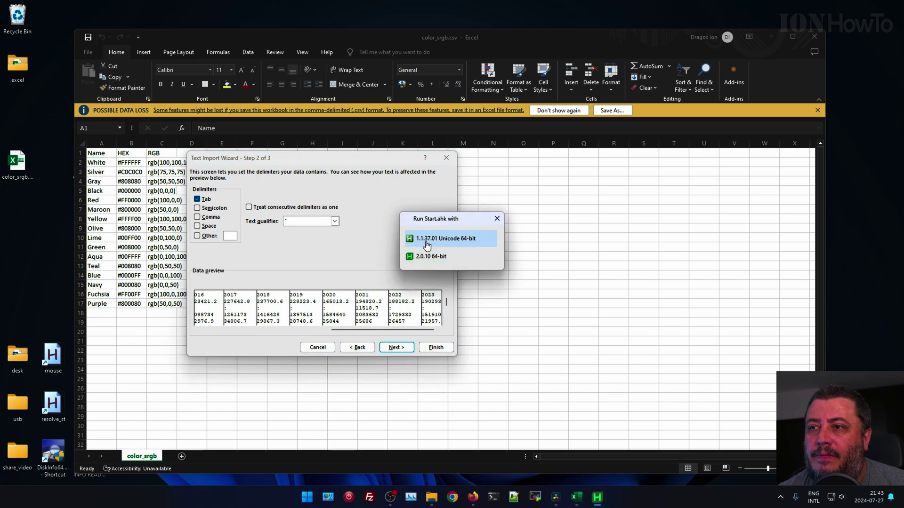
left_click(426, 240)
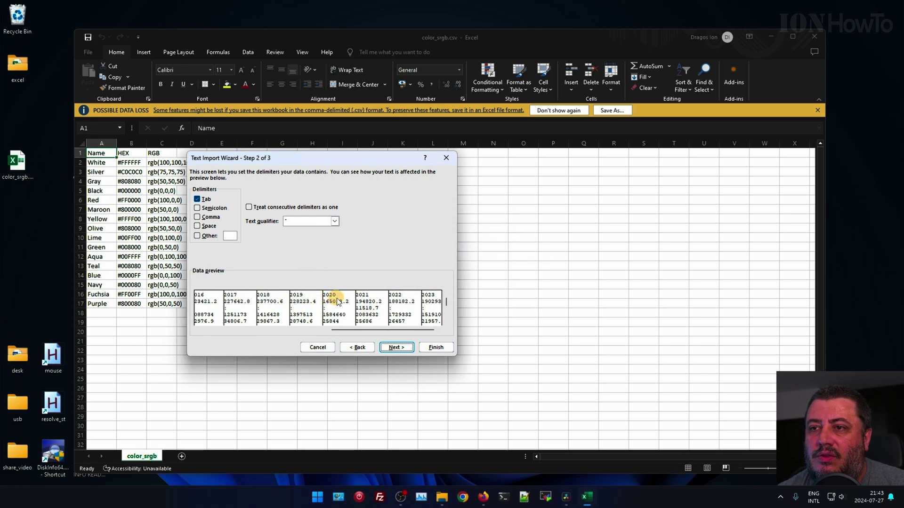
left_click_drag(377, 330, 266, 330)
- Advance to Step 3, go back to the delimiters once, then return to Step 3
left_click(394, 347)
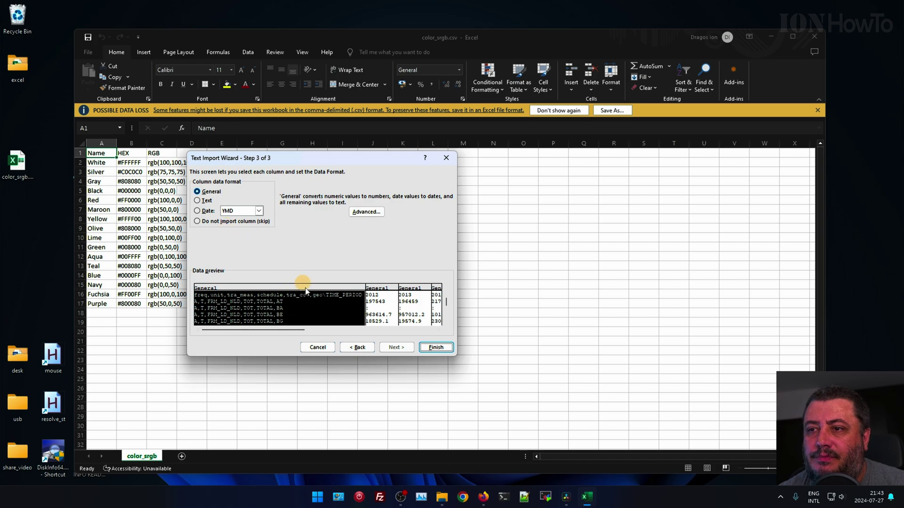
left_click(404, 349)
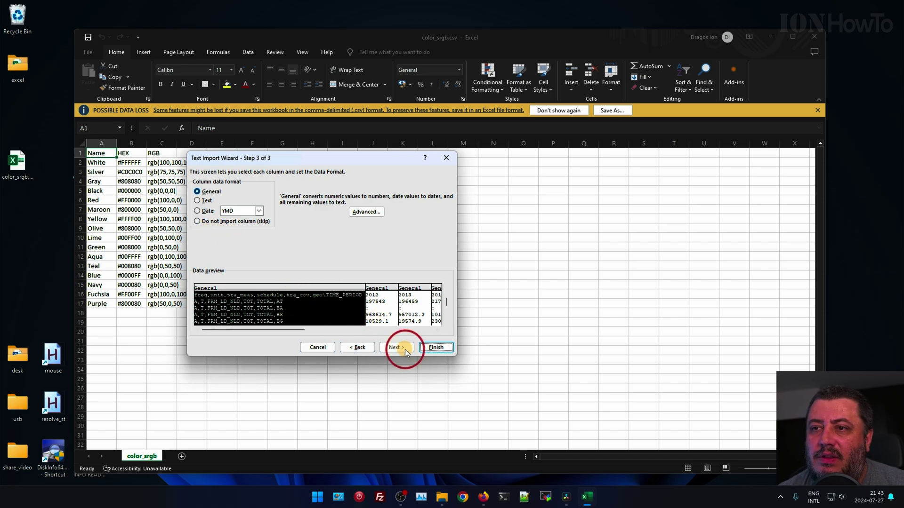
left_click(361, 348)
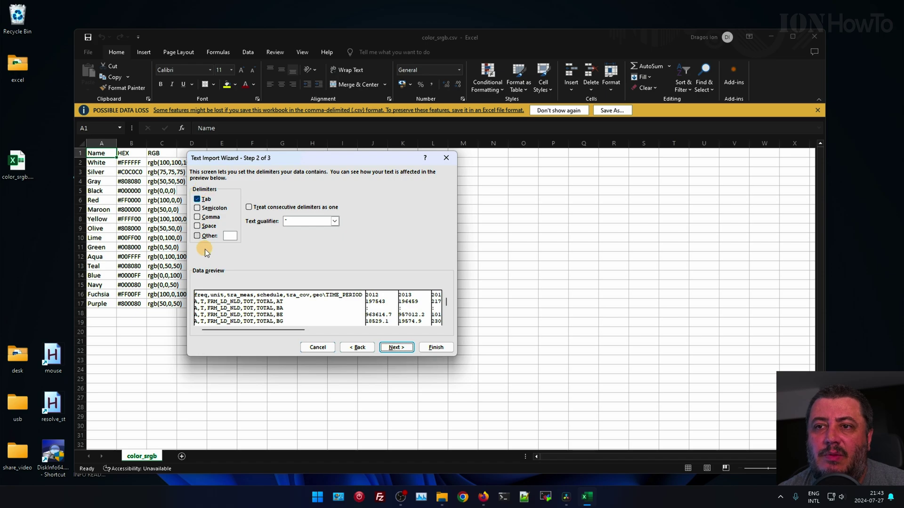
left_click(397, 348)
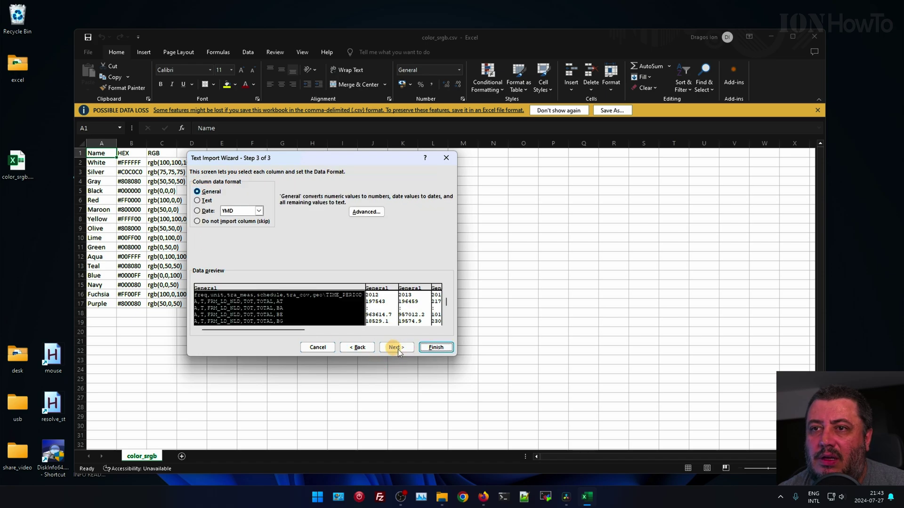
- Finish the import and autofit all column widths of the Eurostat data
left_click(436, 348)
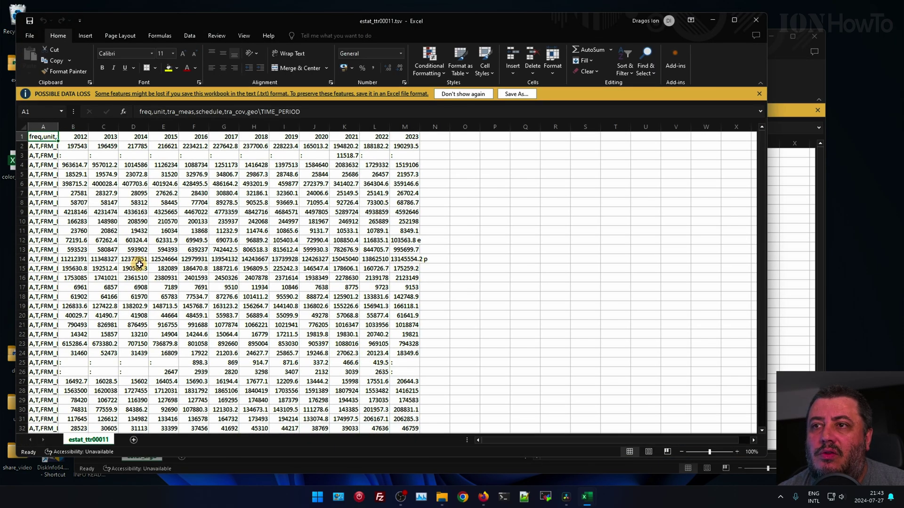
left_click(66, 137)
left_click(21, 127)
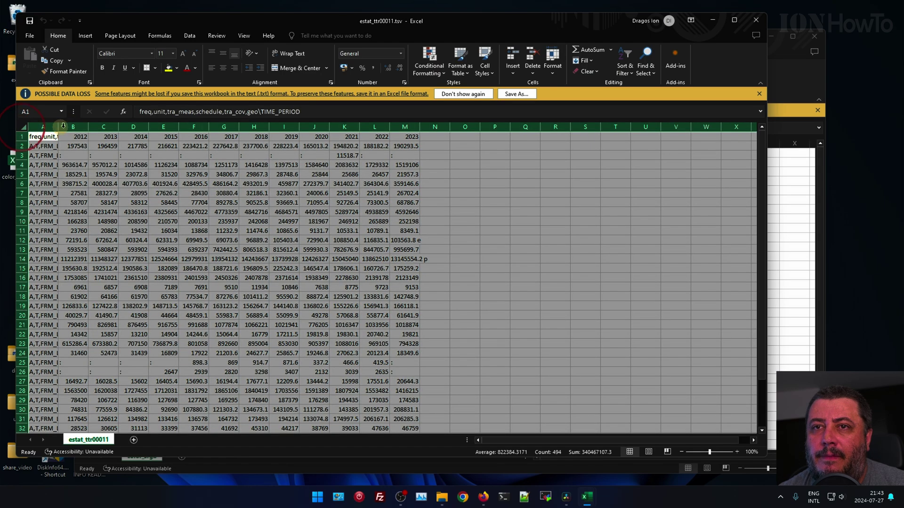
double_click(58, 127)
left_click(262, 200)
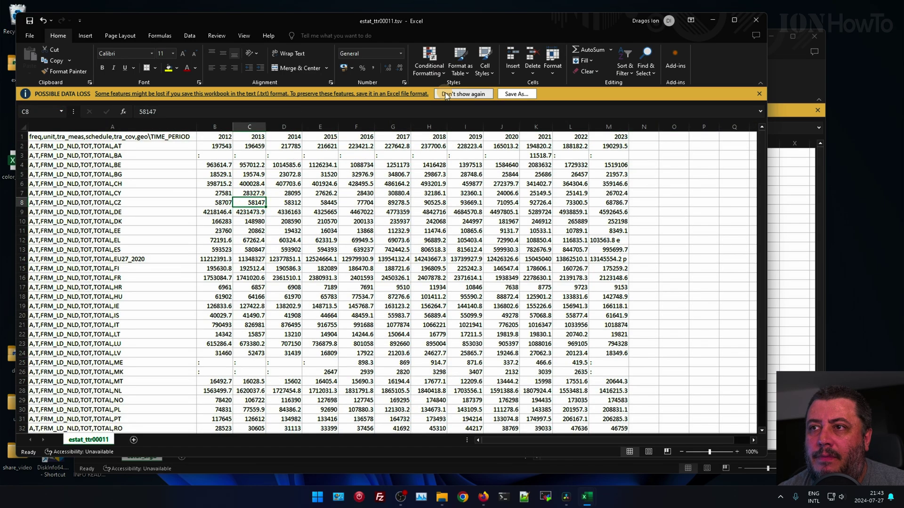
- Save the data as an Excel Workbook (*.xlsx) named file
left_click(513, 95)
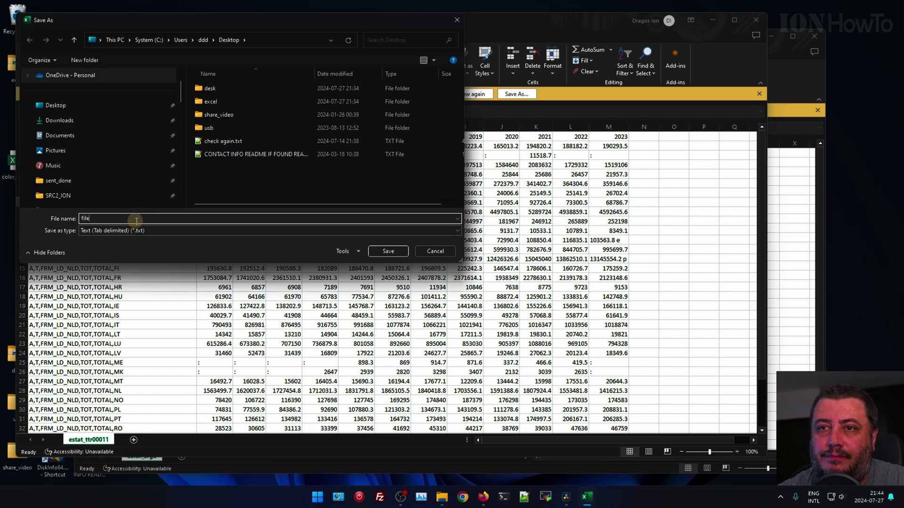
type("file")
left_click(146, 231)
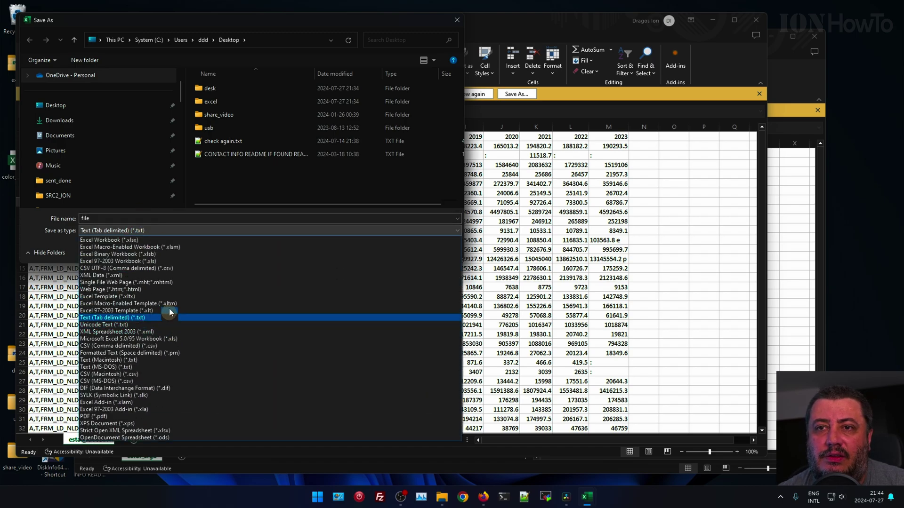
left_click(145, 242)
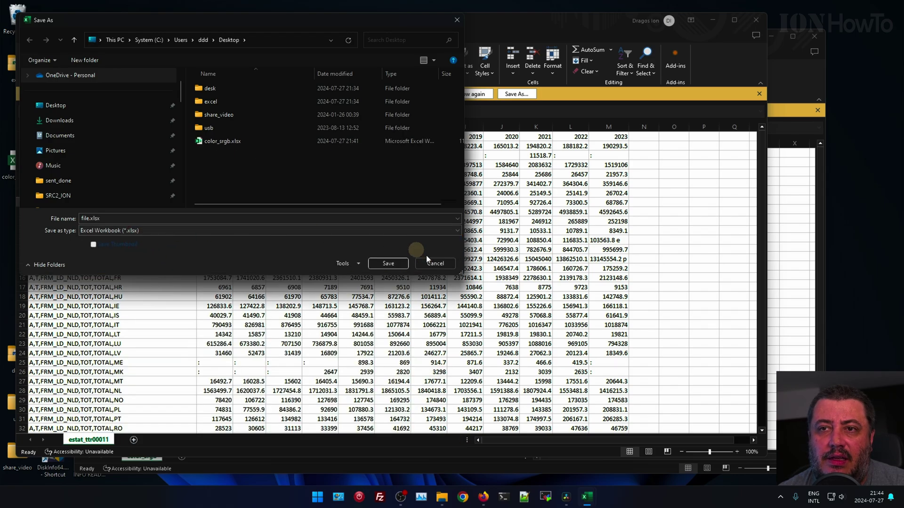
left_click(392, 263)
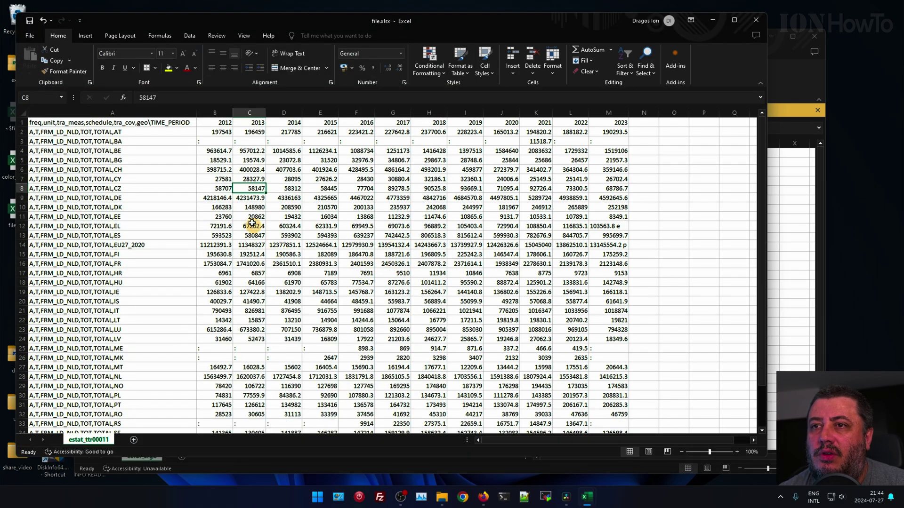
- Inspect the A3 row label and the colon missing-value placeholders in row 3
left_click(211, 197)
left_click(150, 142)
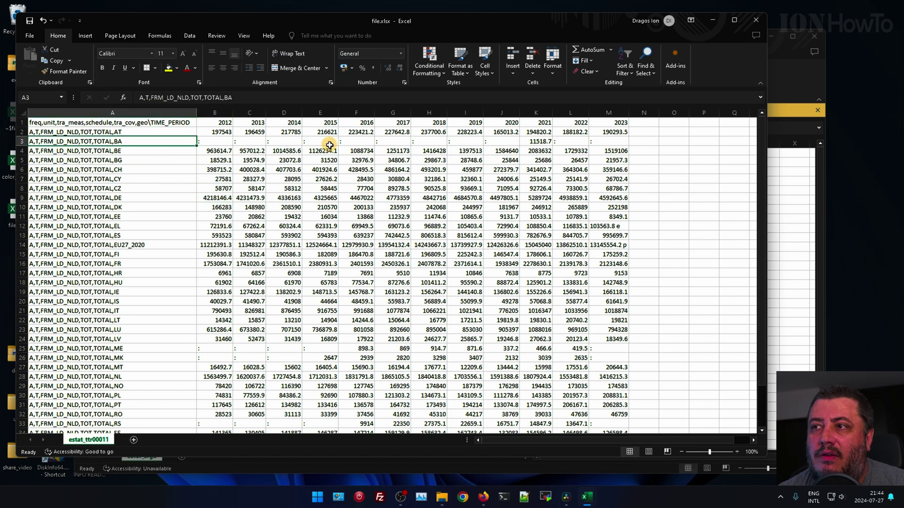
left_click(466, 141)
left_click(498, 140)
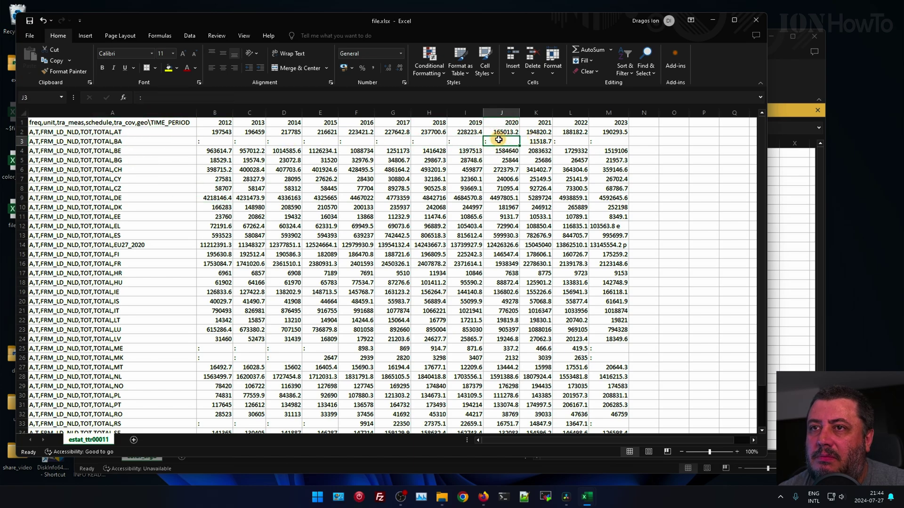
left_click(429, 123)
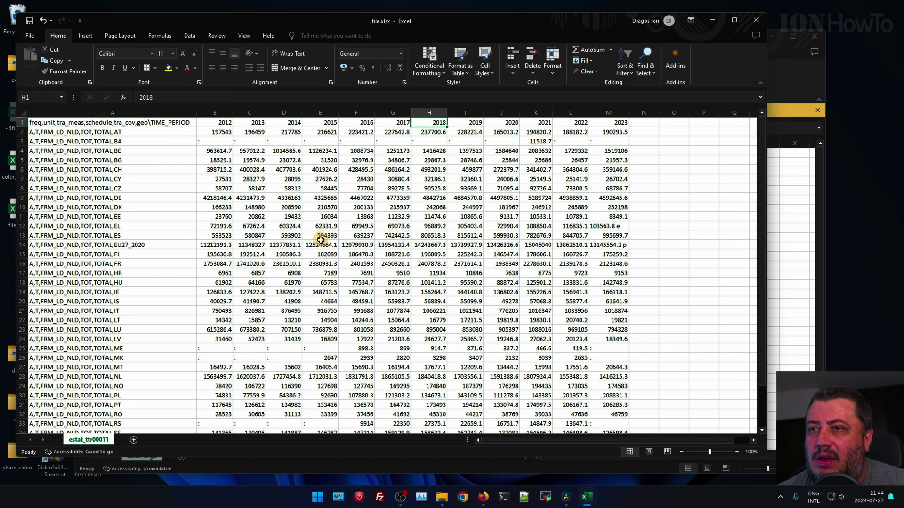
scroll(321, 241, "down", 1)
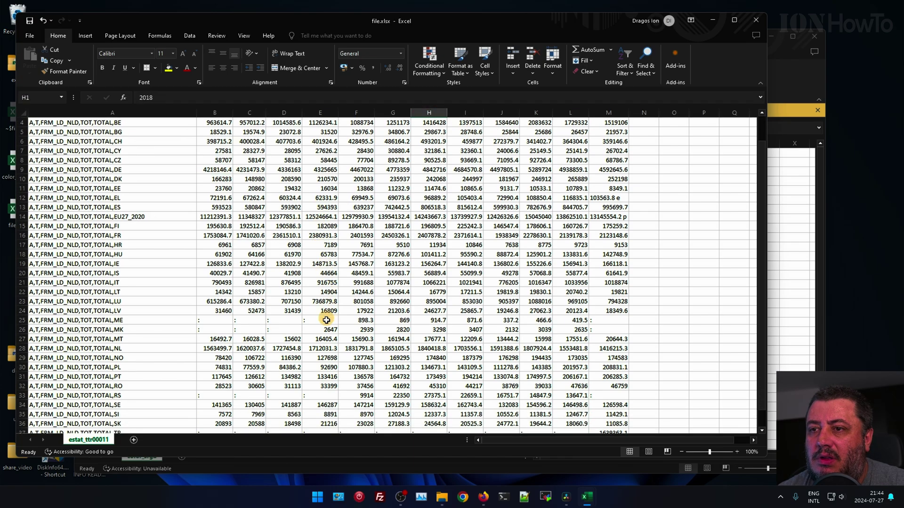
left_click(251, 328)
scroll(251, 324, "down", 3)
scroll(251, 325, "up", 5)
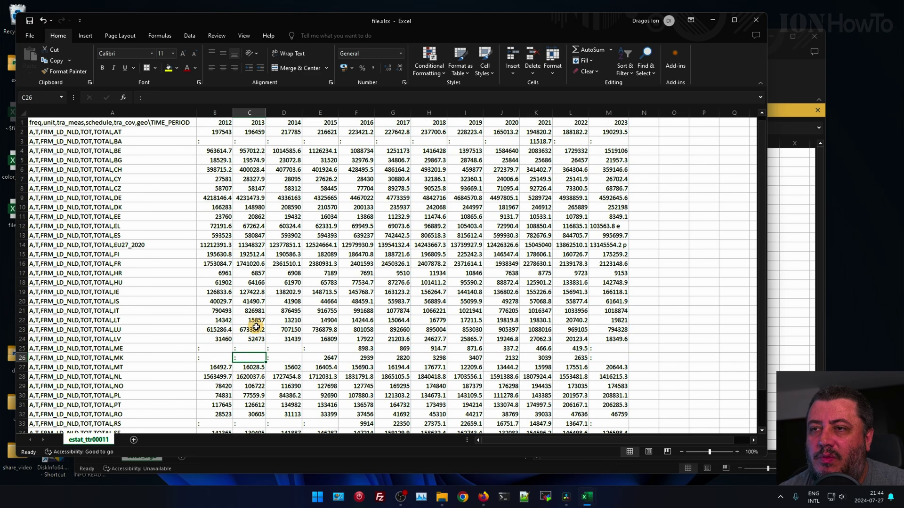
left_click(24, 113)
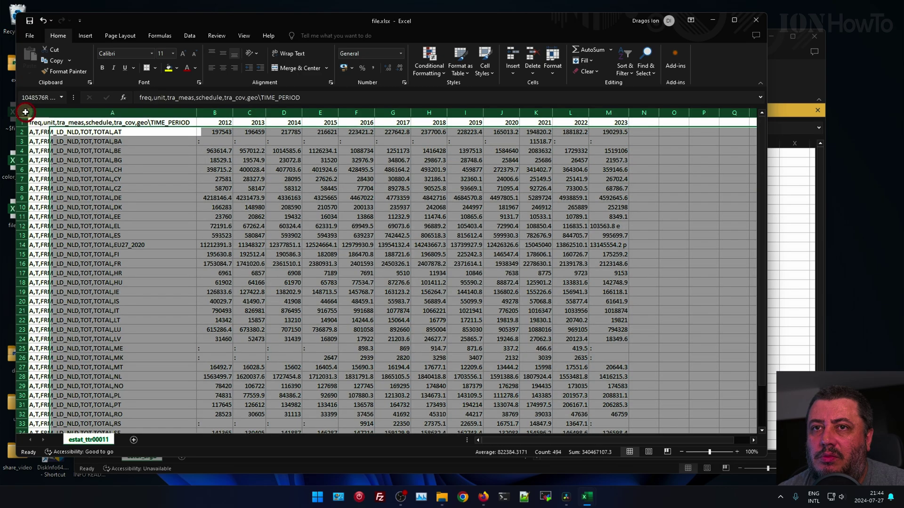
left_click(183, 37)
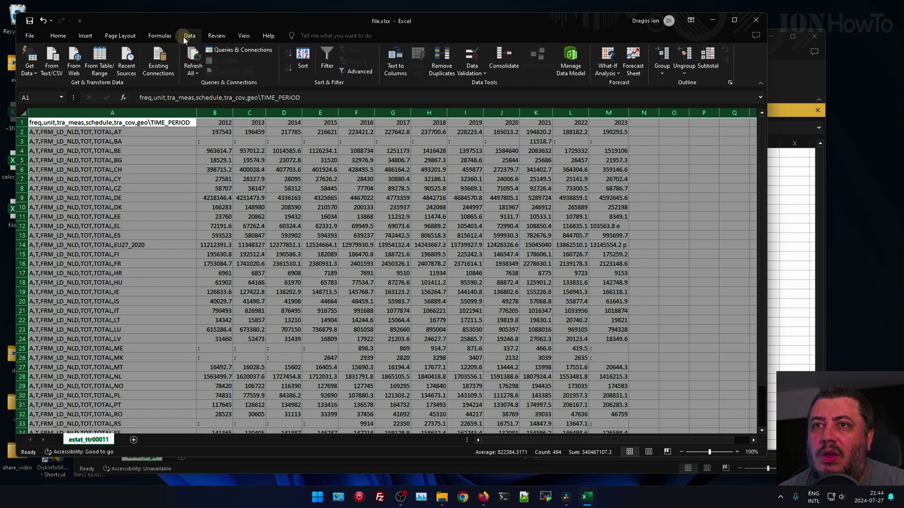
left_click(93, 39)
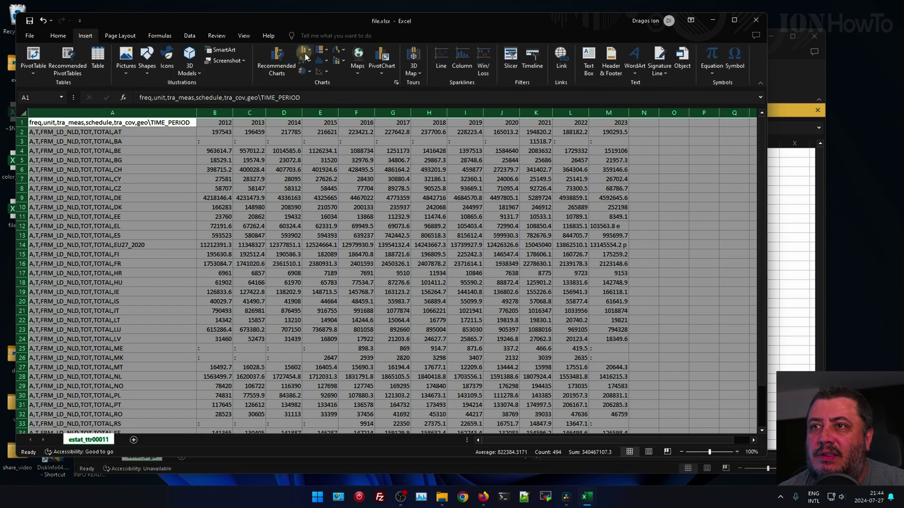
left_click(305, 50)
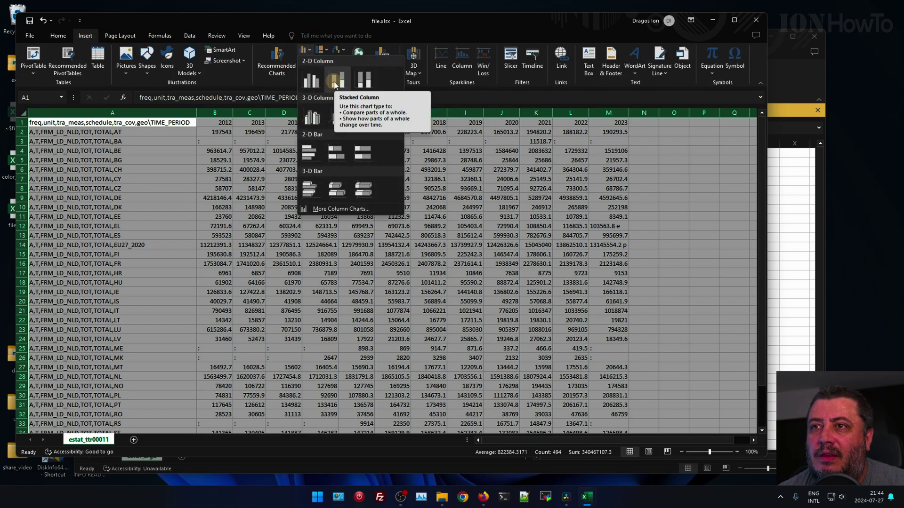
left_click(276, 61)
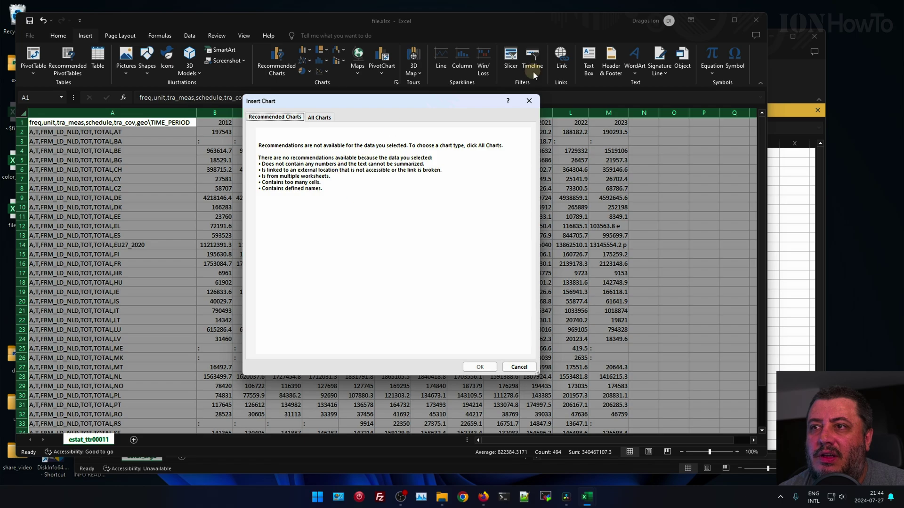
left_click(528, 100)
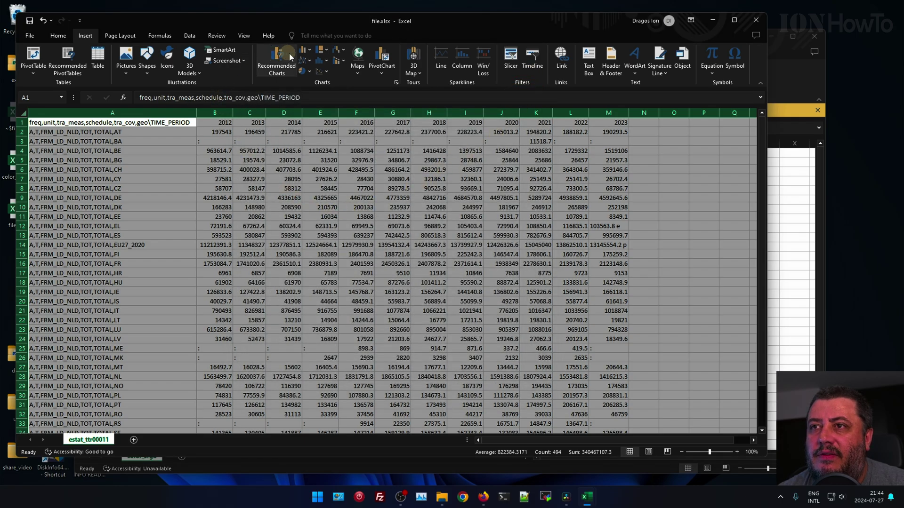
left_click(305, 60)
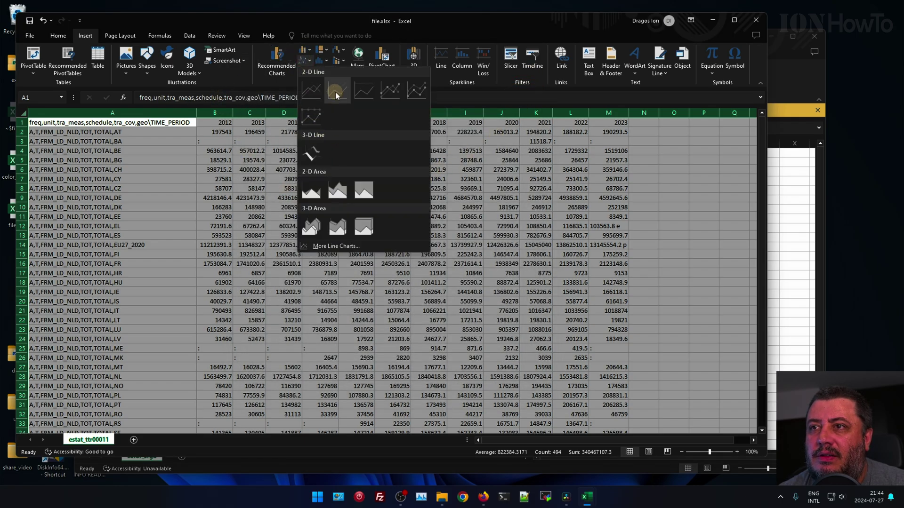
left_click(412, 87)
left_click(524, 279)
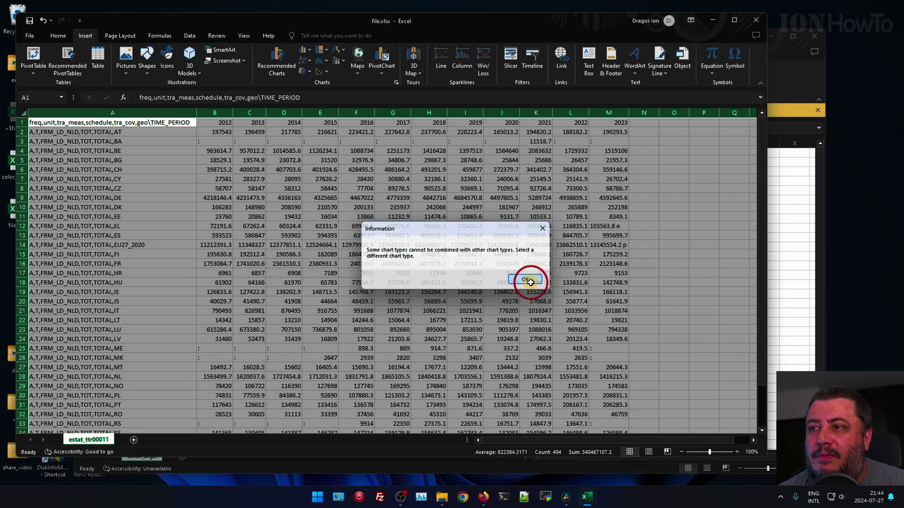
left_click(384, 236)
- Insert a Pareto chart of columns A and B from Recommended Charts
left_click_drag(112, 112, 215, 113)
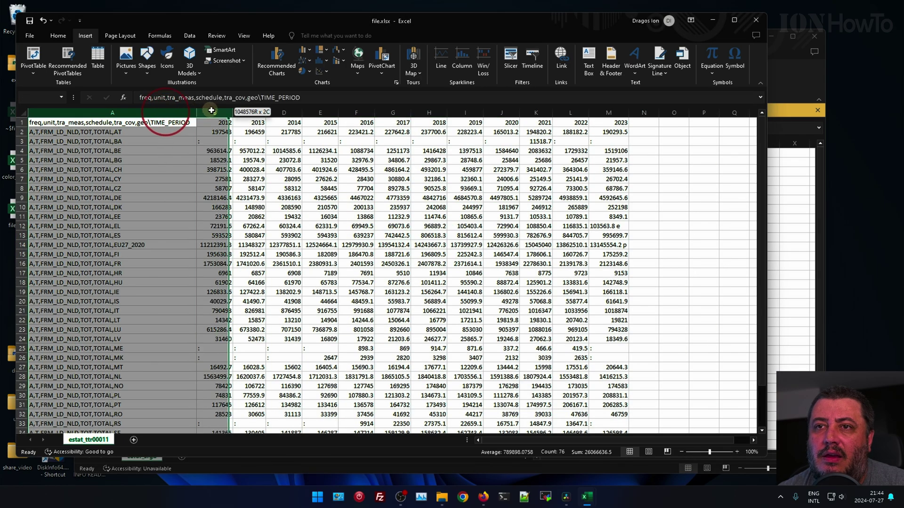
left_click(302, 55)
left_click(276, 60)
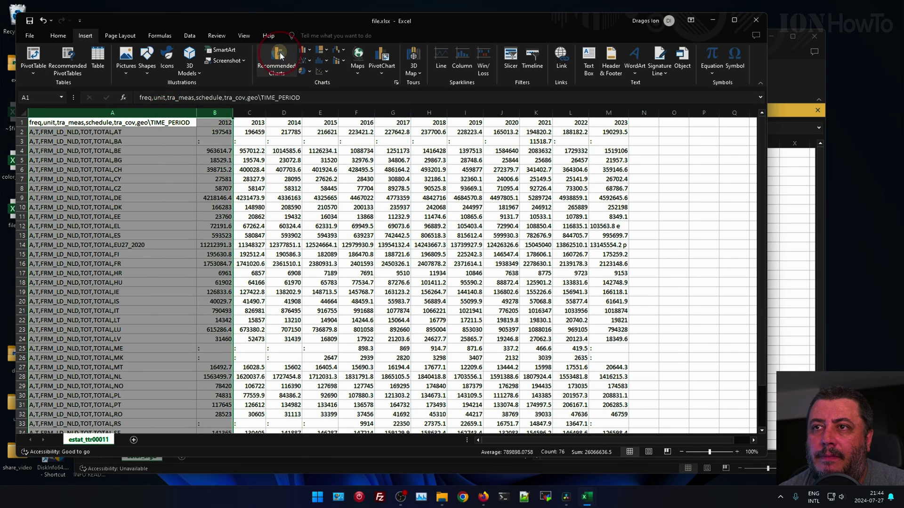
left_click(306, 305)
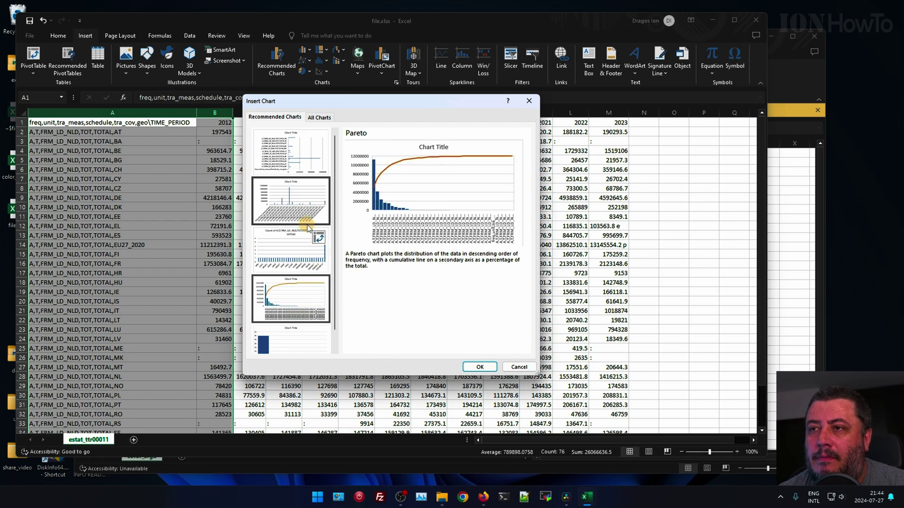
left_click(295, 176)
left_click(302, 306)
left_click(304, 247)
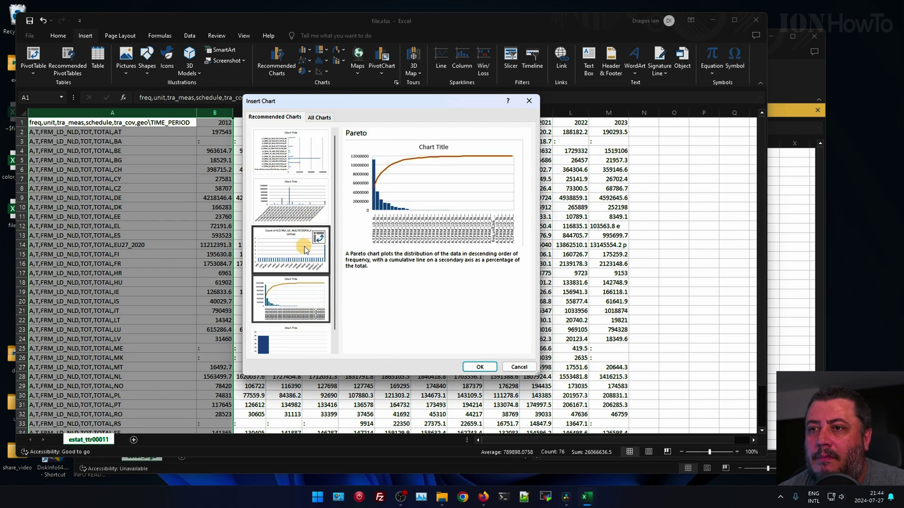
scroll(301, 297, "down", 1)
left_click(284, 272)
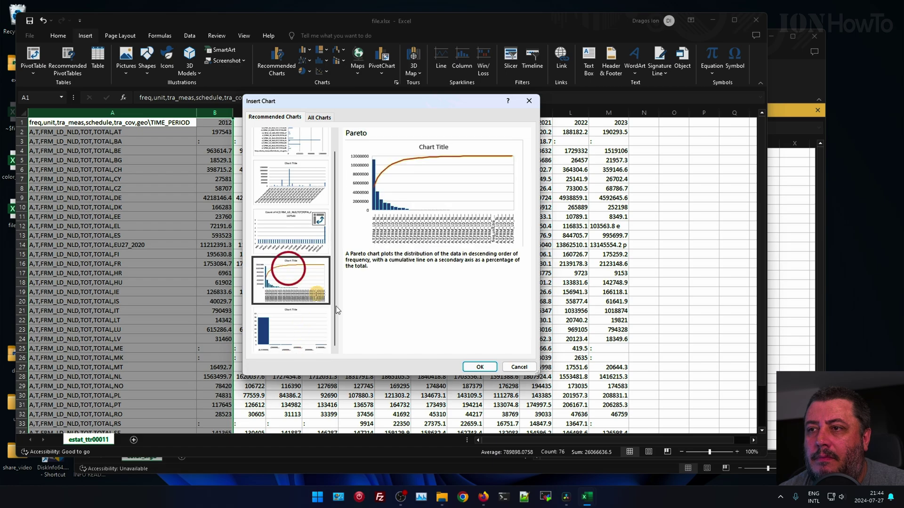
left_click(478, 367)
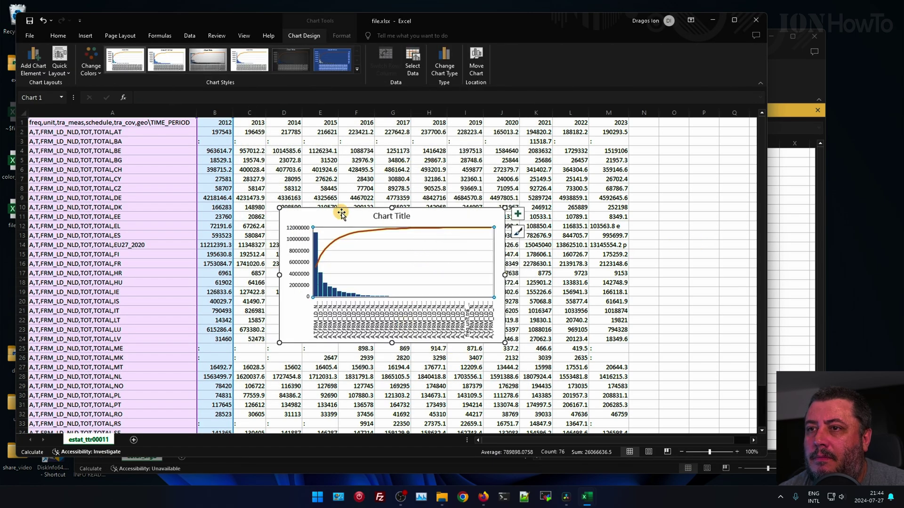
- Reposition the chart, delete it, and close file.xlsx up to the save prompt
left_click_drag(339, 212, 665, 201)
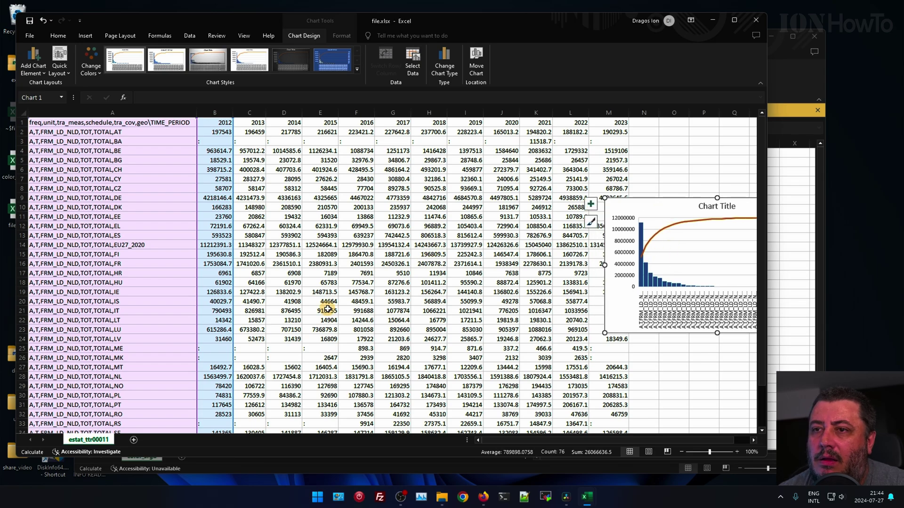
left_click(261, 204)
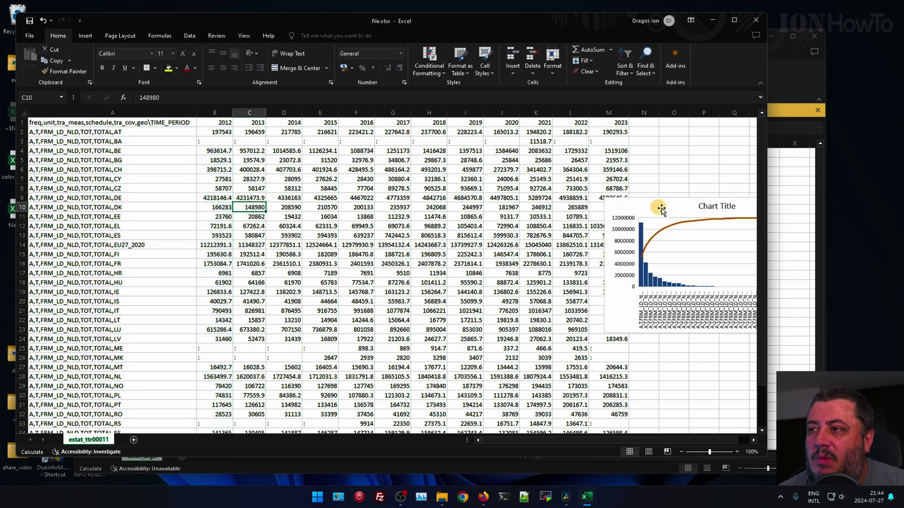
left_click_drag(634, 201, 452, 211)
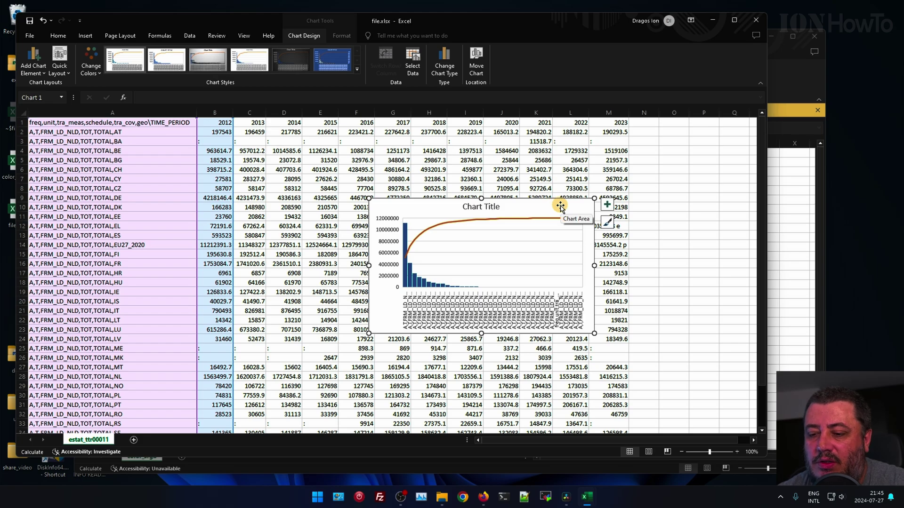
key("Delete")
left_click(213, 170)
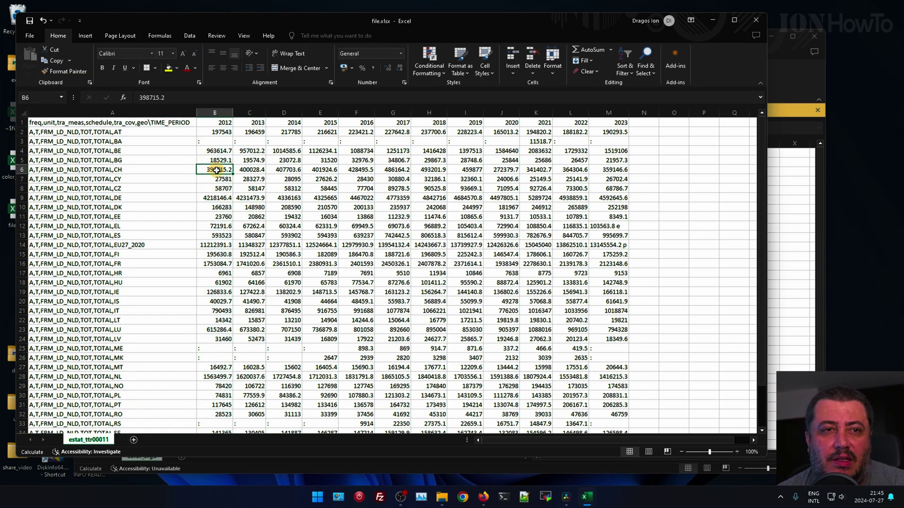
left_click(755, 21)
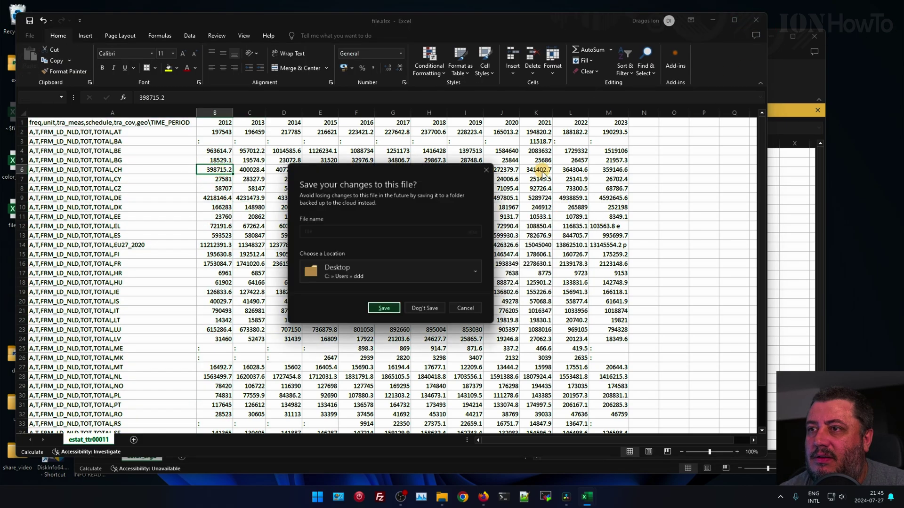
- Close file.xlsx and color_srgb.csv, then move the two desktop file icons down a row
left_click(393, 312)
left_click(815, 37)
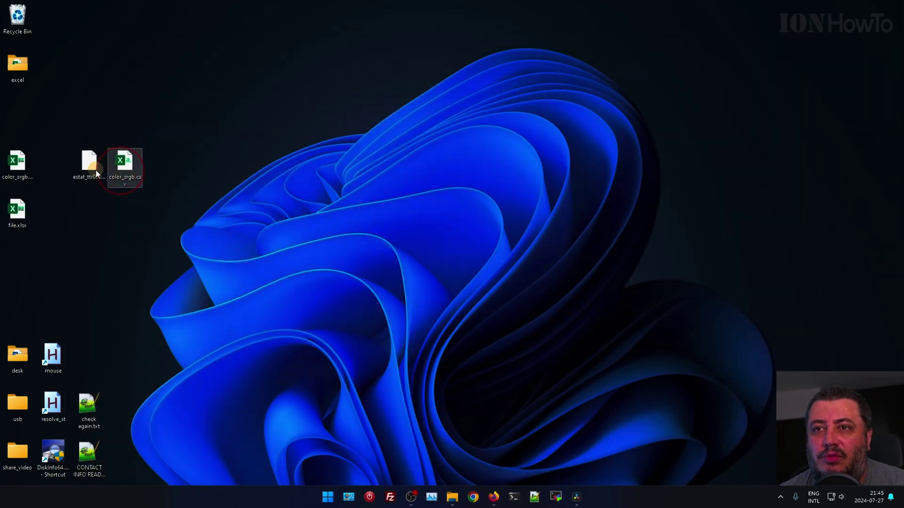
left_click_drag(61, 141, 151, 212)
left_click(151, 287)
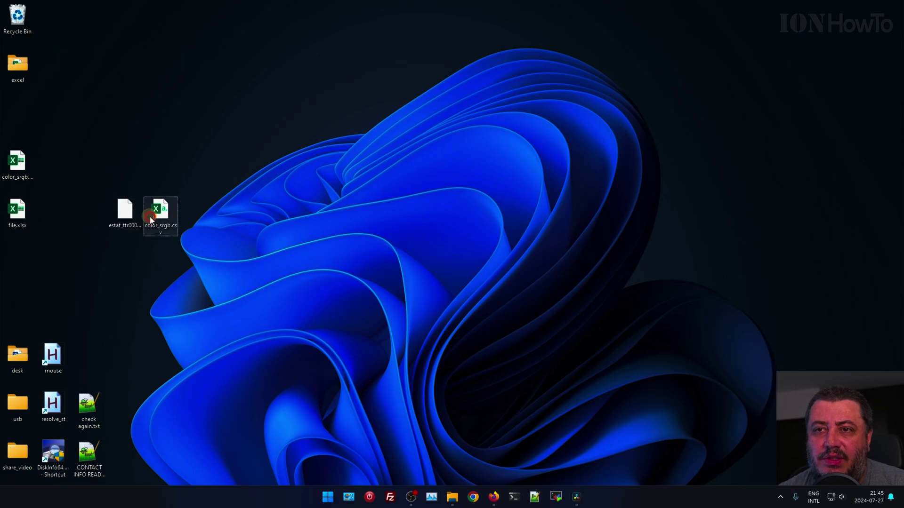
- Set Excel as the default app for estat_ttr00011.tsv, always opening .tsv files
left_click(126, 215)
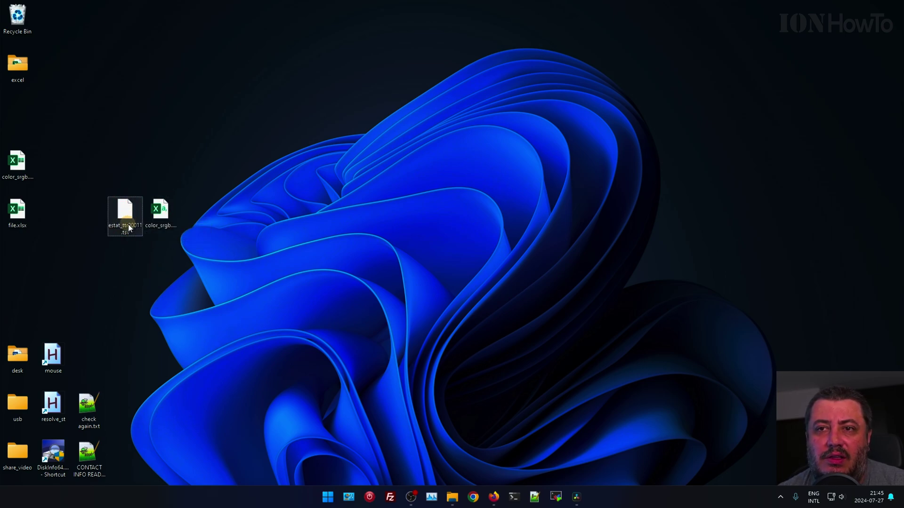
right_click(123, 219)
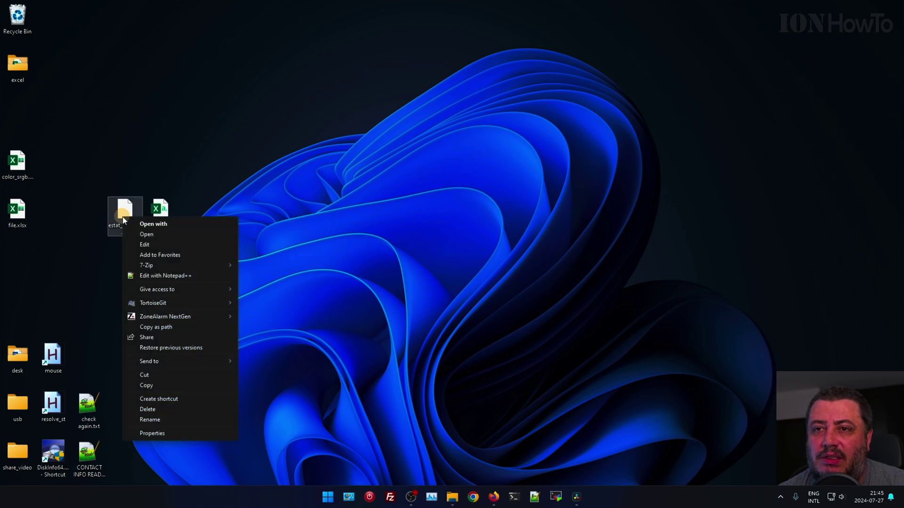
left_click(160, 227)
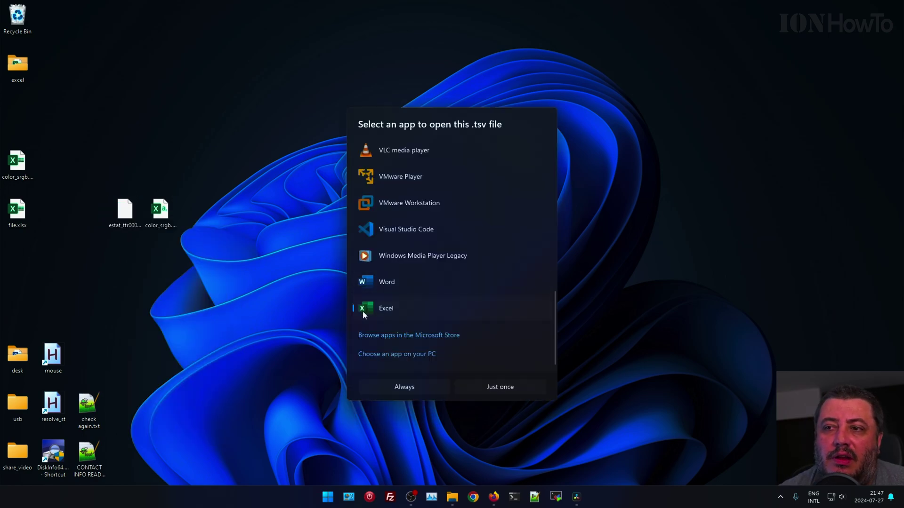
left_click(403, 387)
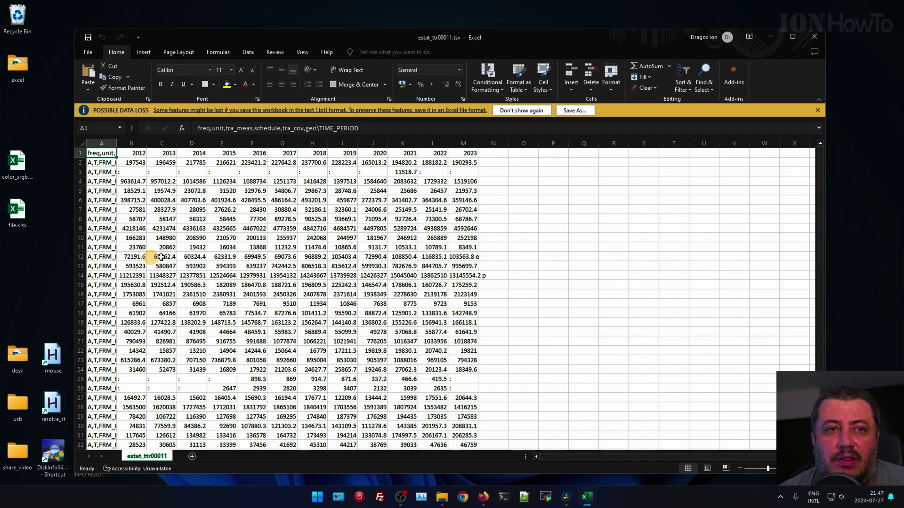
- Close Excel and reopen estat_ttr00011.tsv from the desktop
left_click(814, 36)
left_click(113, 218)
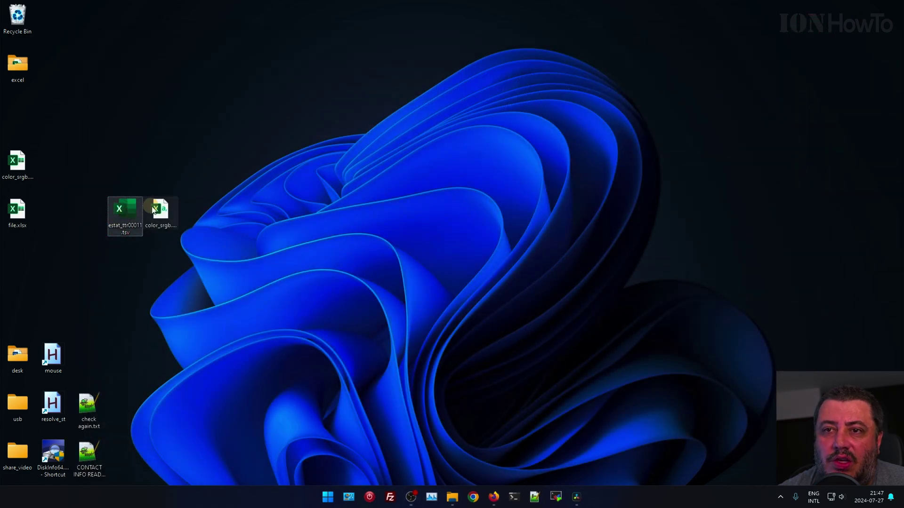
left_click(156, 219)
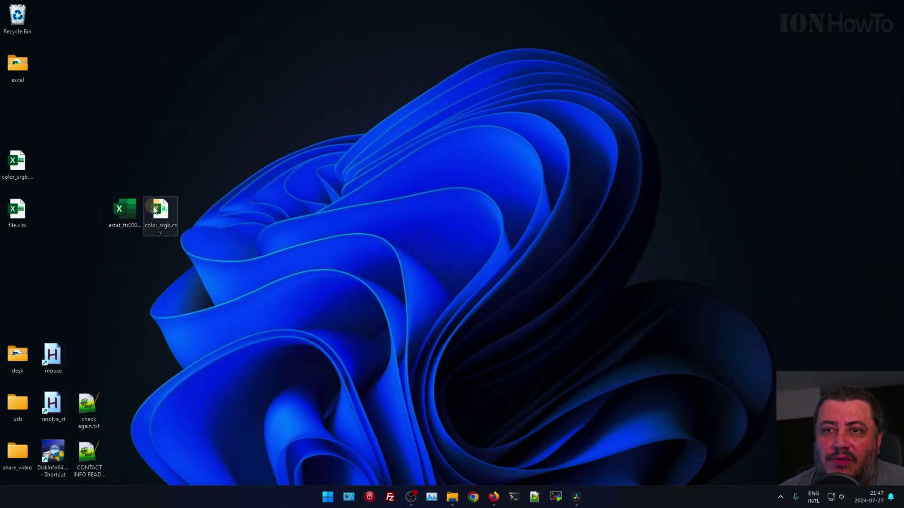
left_click(121, 213)
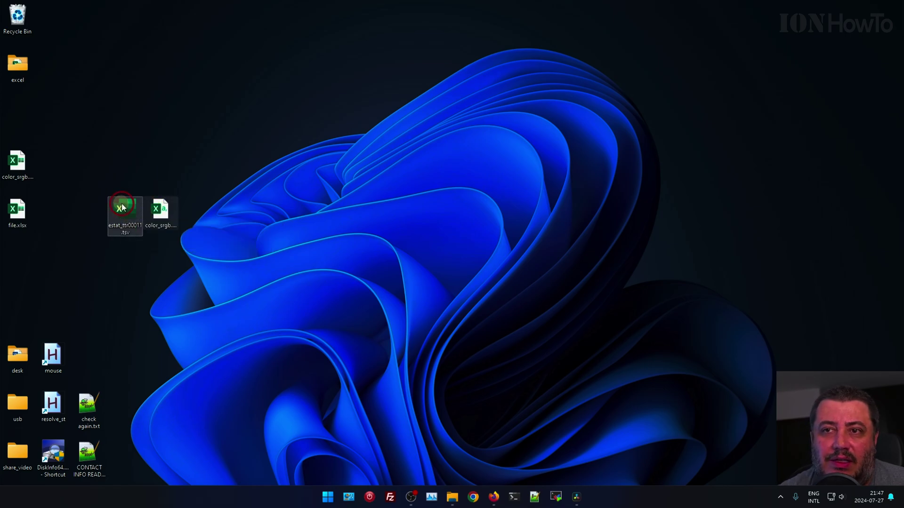
key("Return")
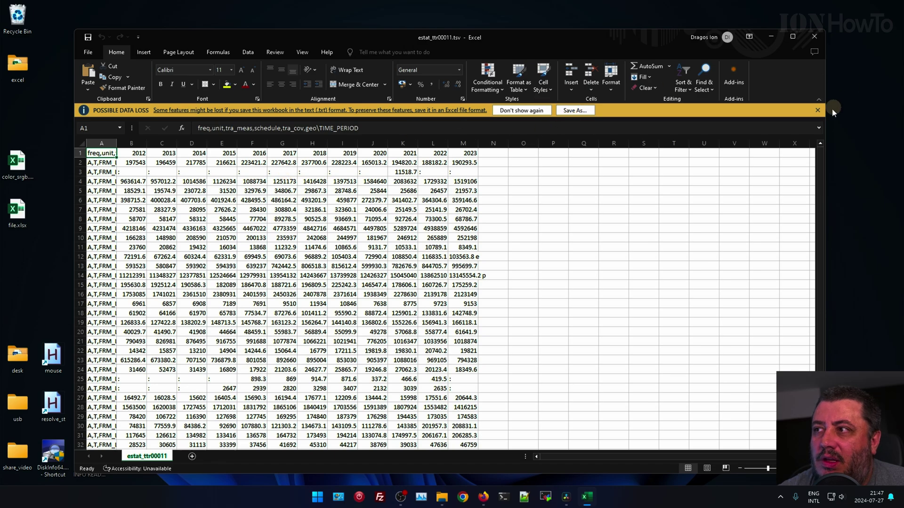
- Autofit all columns of the TSV sheet, then close it without saving
left_click(81, 143)
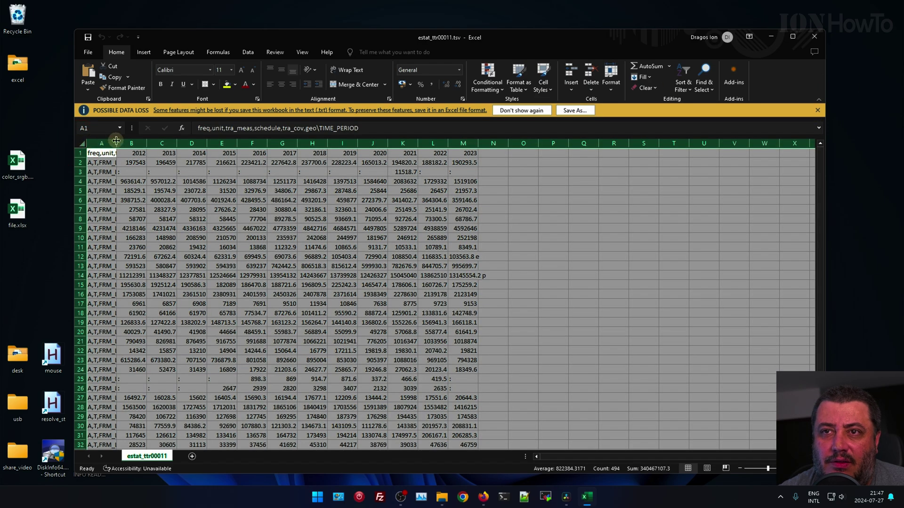
double_click(117, 143)
scroll(238, 234, "down", 15)
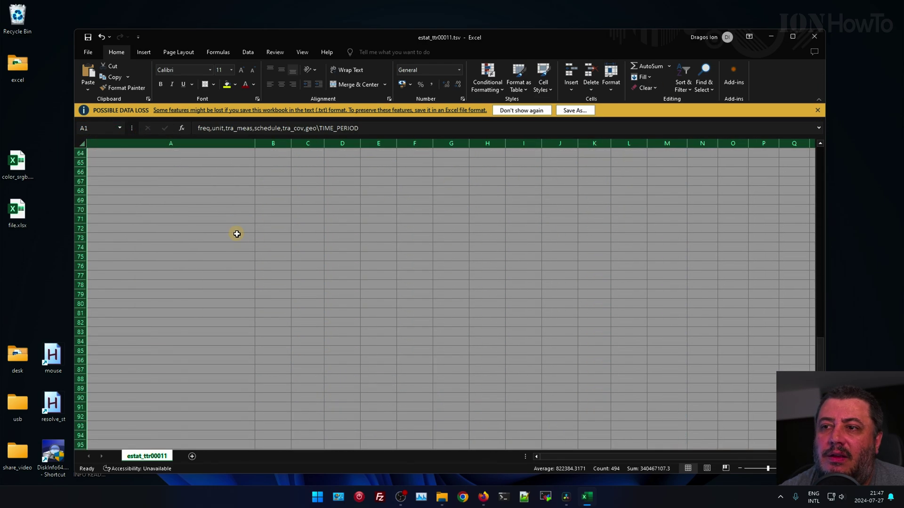
scroll(238, 234, "up", 15)
left_click(814, 36)
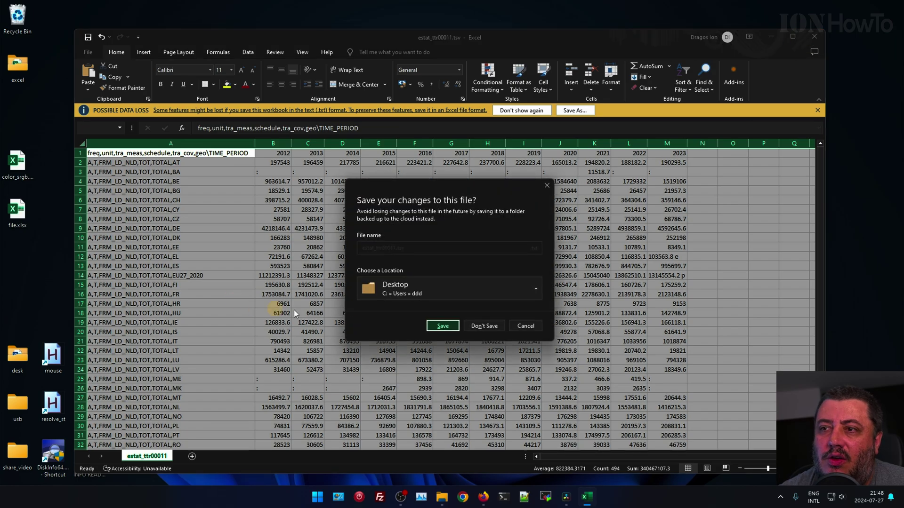
left_click(478, 324)
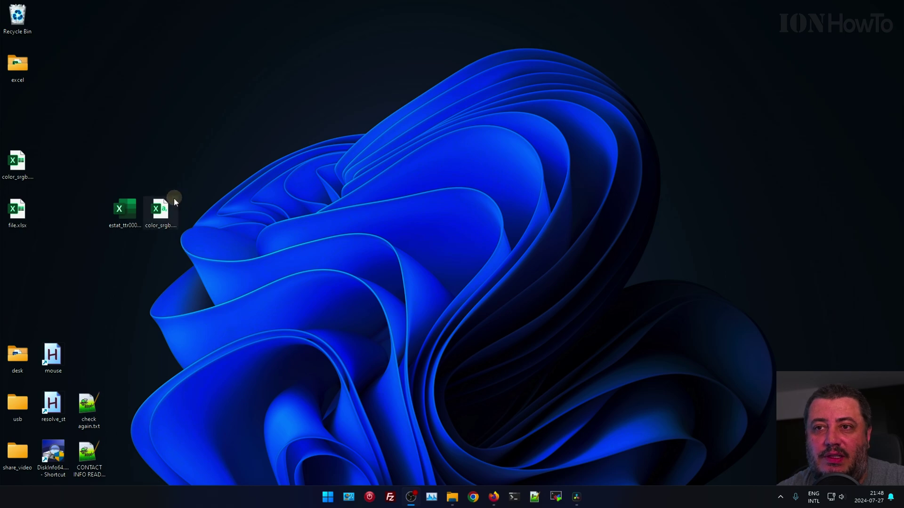
left_click(125, 212)
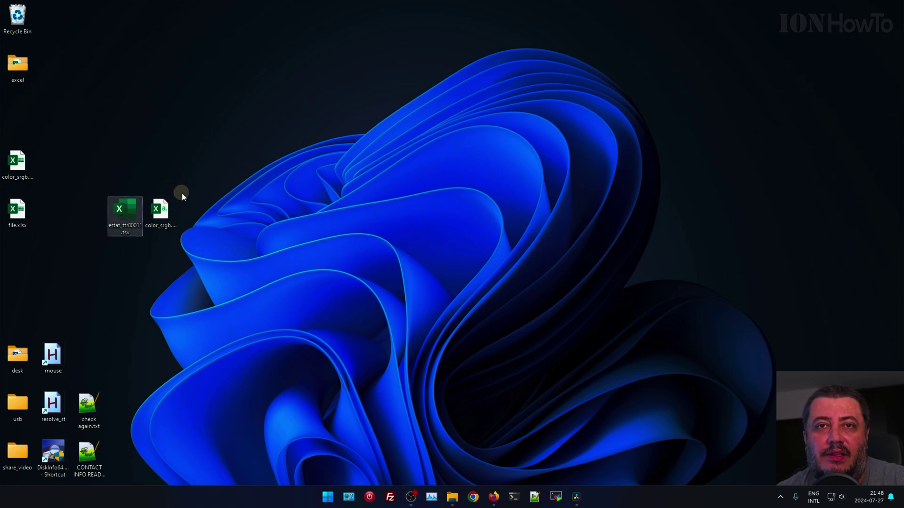
left_click_drag(181, 194, 117, 225)
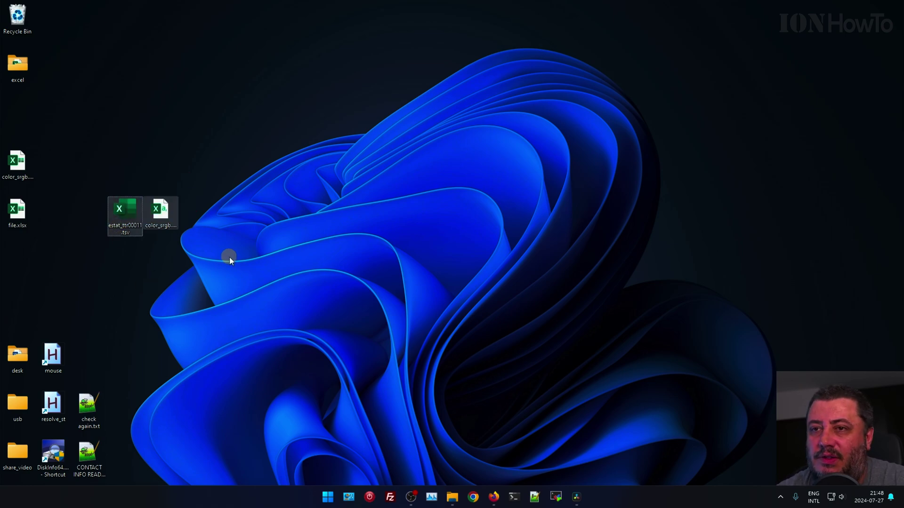
left_click_drag(184, 173, 85, 243)
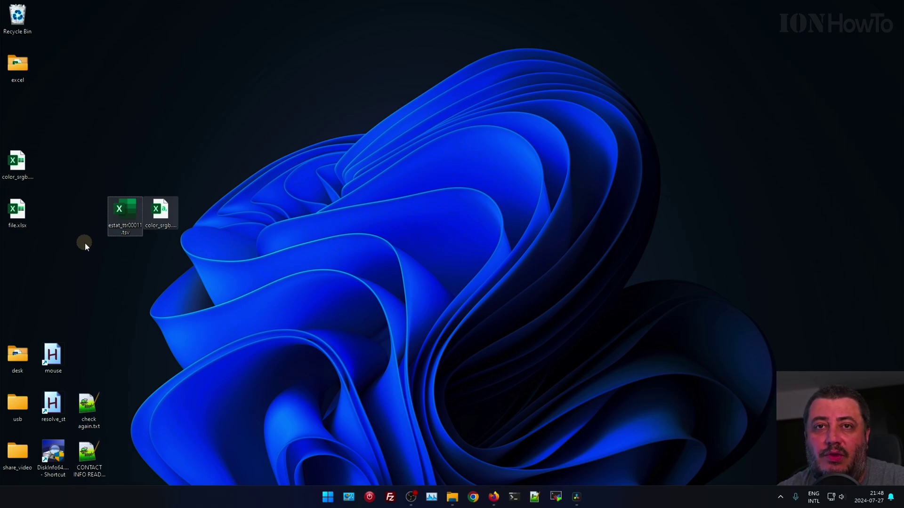
left_click(81, 218)
left_click_drag(75, 185, 185, 230)
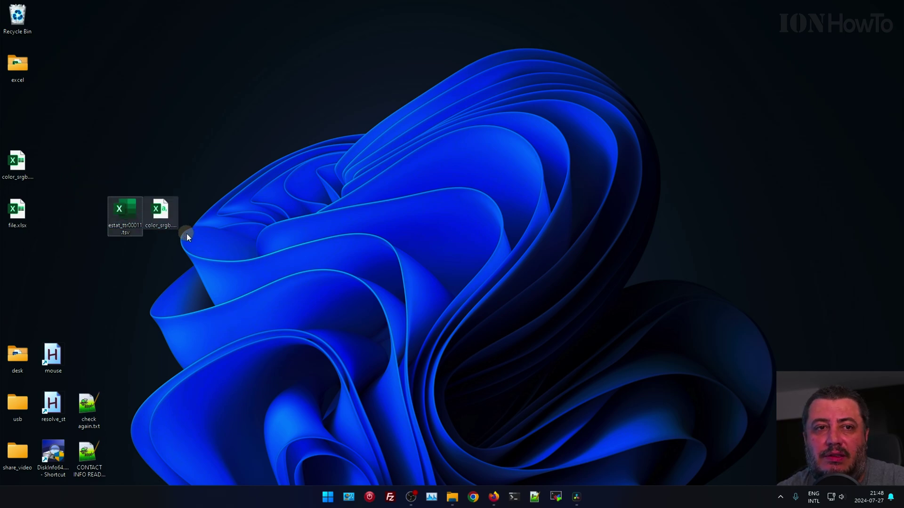